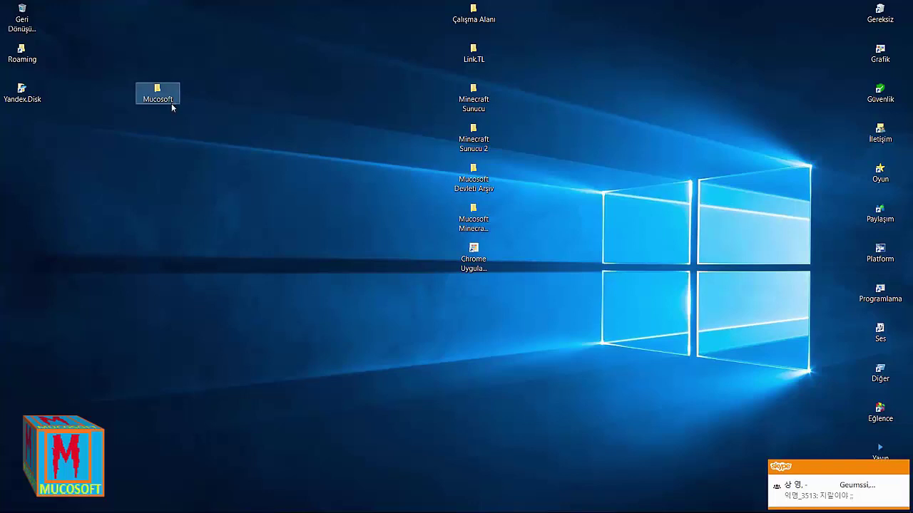
# Move the Mucosoft folder closer to the middle of the desktop and open it in its own window.
pyautogui.moveTo(154, 87); pyautogui.dragTo(254, 175)
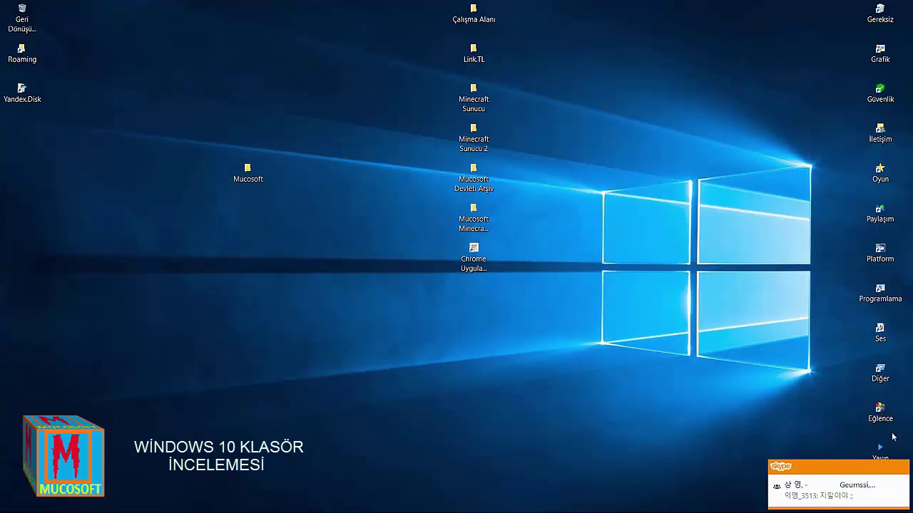
pyautogui.click(903, 468)
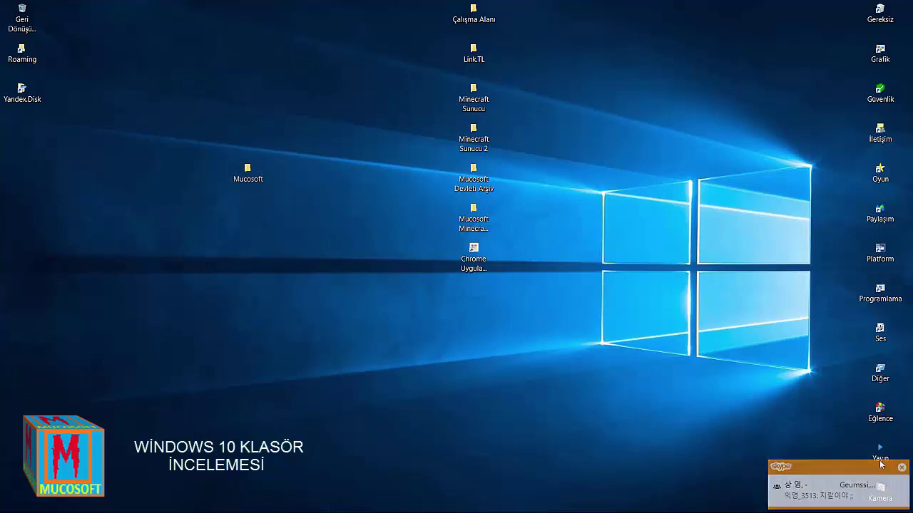
pyautogui.doubleClick(248, 173)
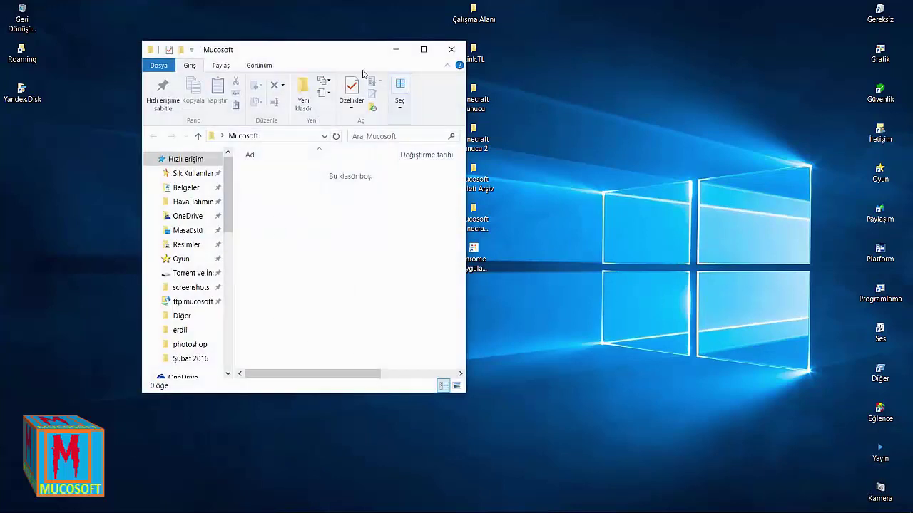
pyautogui.moveTo(342, 59); pyautogui.dragTo(330, 80)
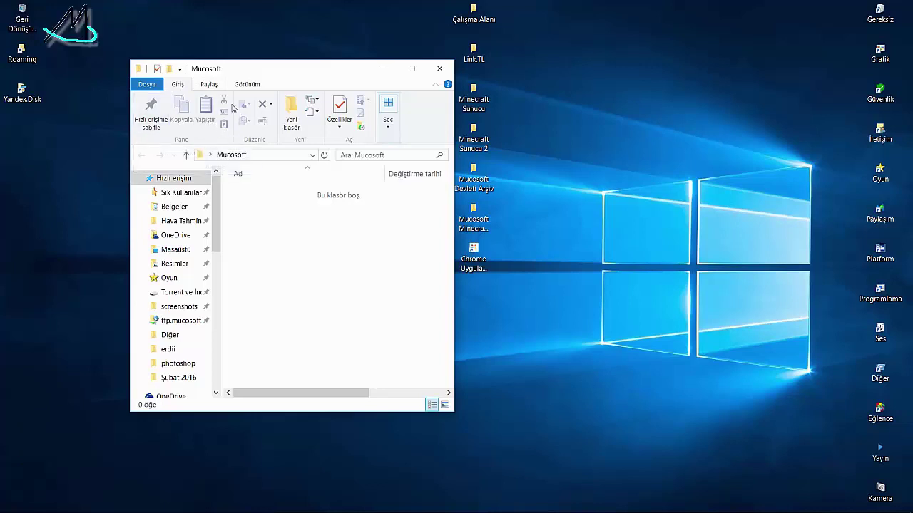
# Create a new text document named dosya inside the Mucosoft folder.
pyautogui.rightClick(259, 219)
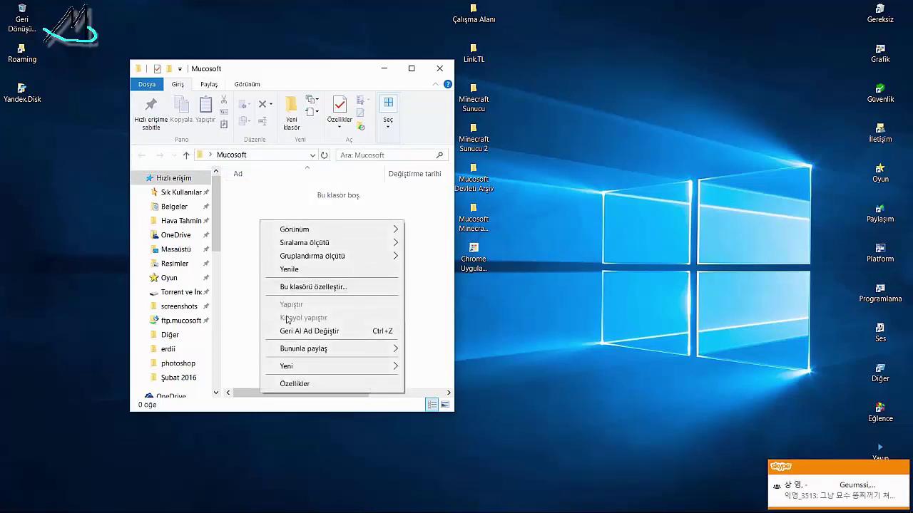
pyautogui.moveTo(300, 367)
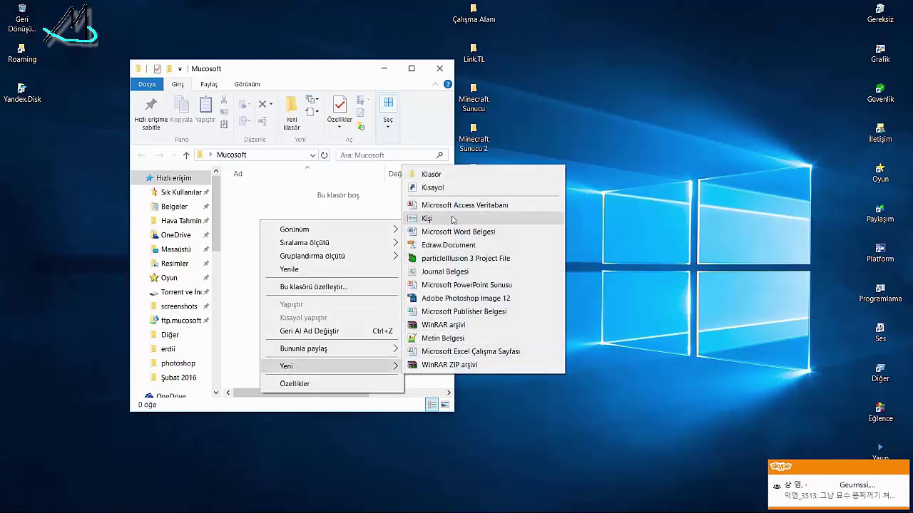
pyautogui.click(438, 338)
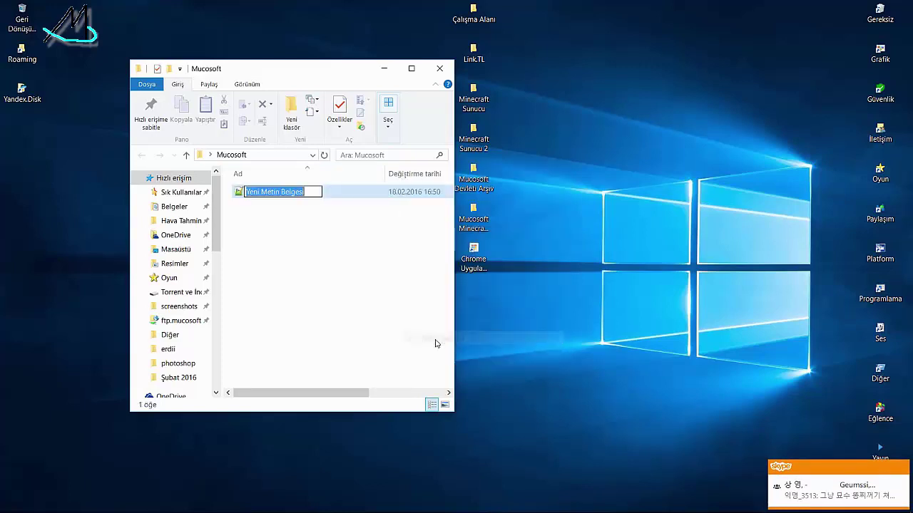
pyautogui.write('dosya')
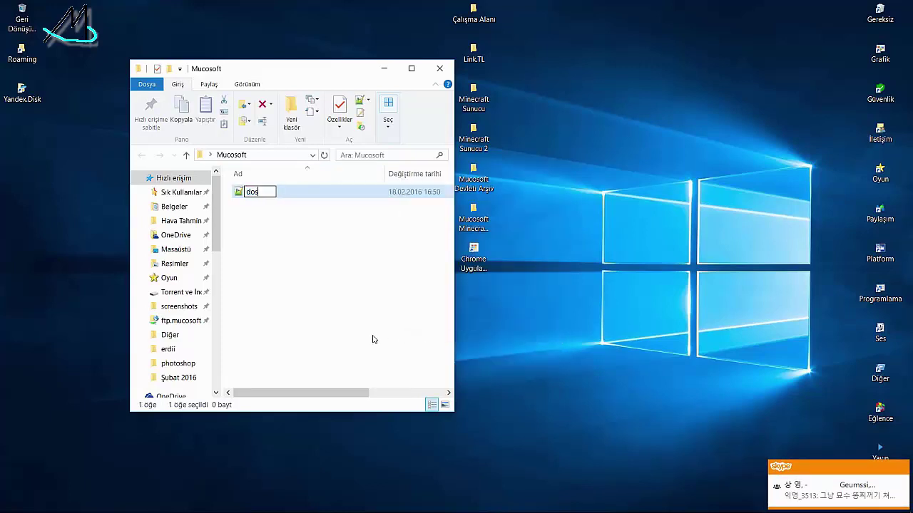
pyautogui.press('Return')
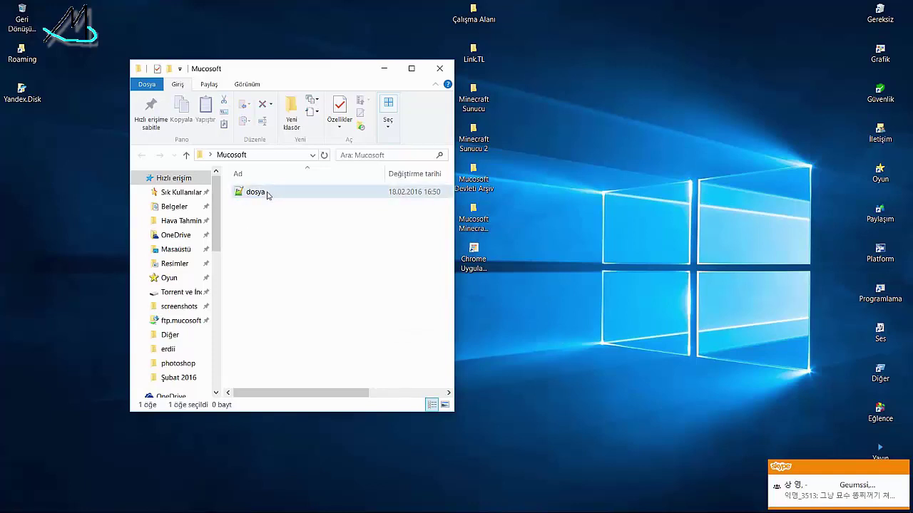
# Rename the dosya text document to "Mucosoft Devleti NASA'dan Özel Arşivi".
pyautogui.press('F2')
pyautogui.write('Mu')
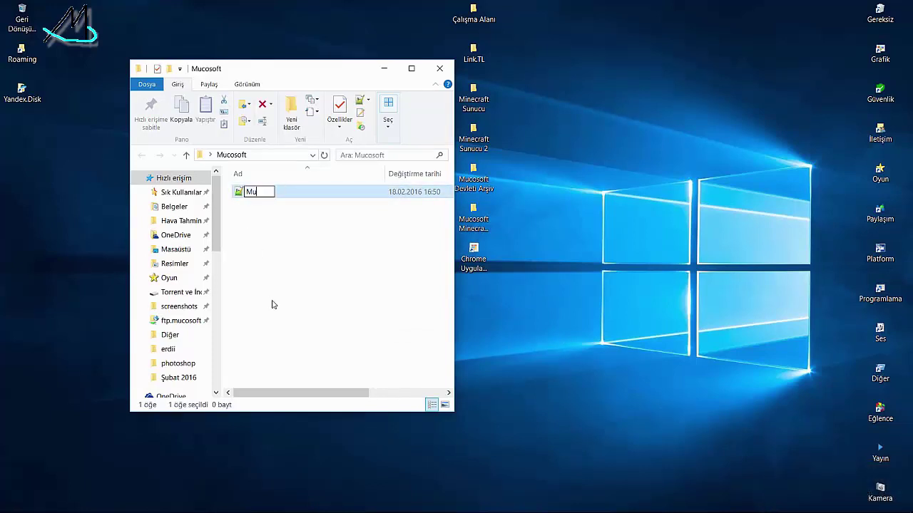
pyautogui.write('cosoft Devlet')
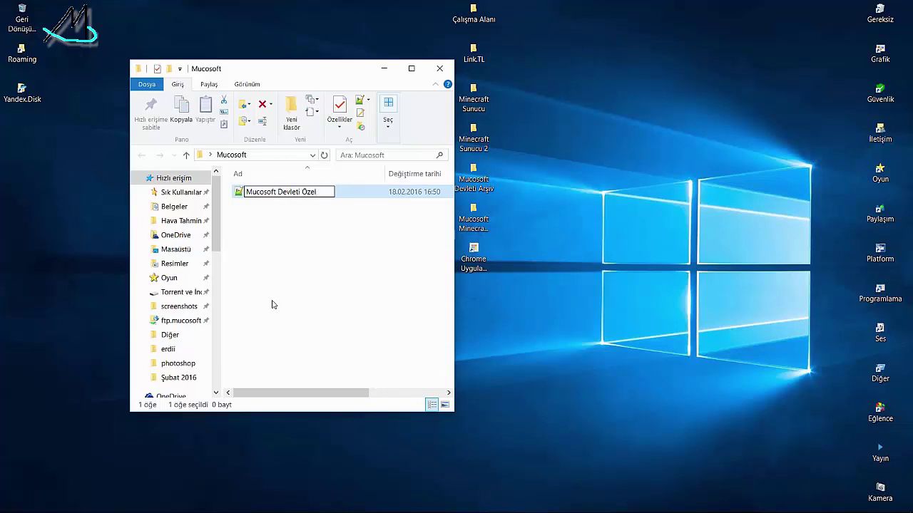
pyautogui.write("i NASA'dan Özel Ar")
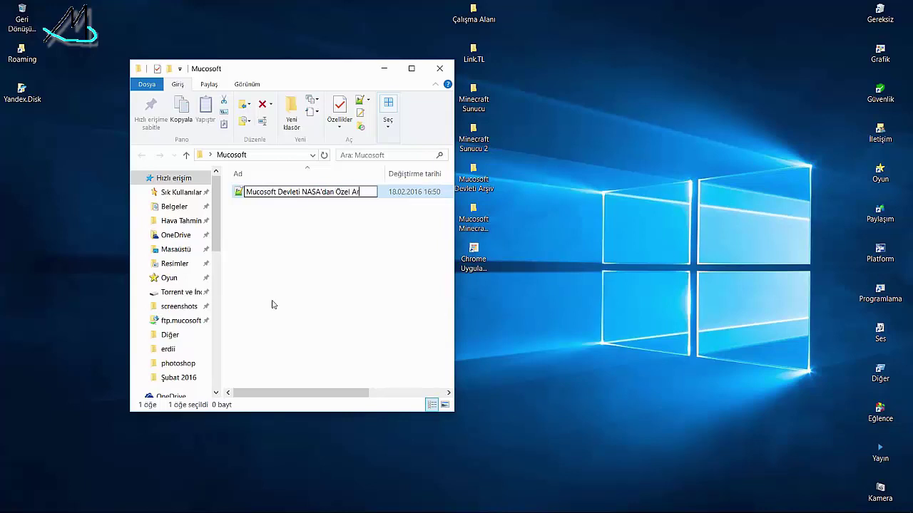
pyautogui.write('şivi')
pyautogui.press('Return')
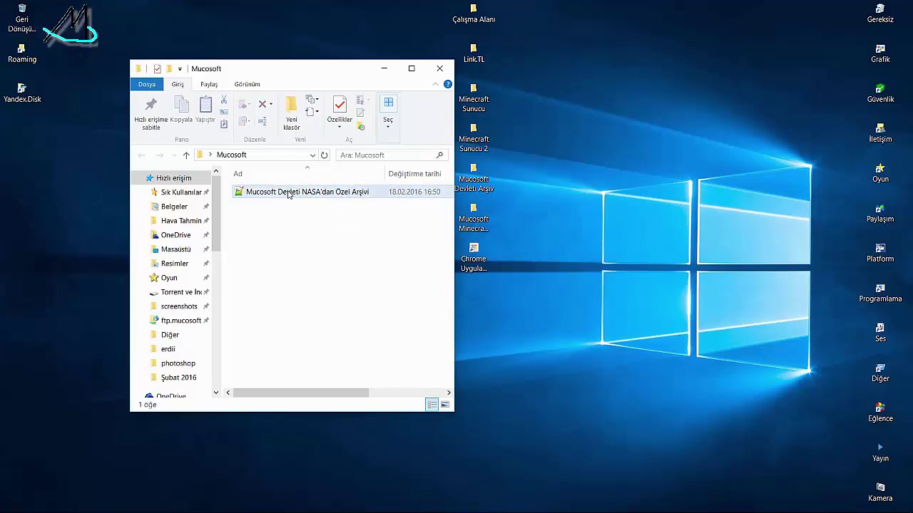
# Try to open the archive text document, and enter and leave its name editing with the same name.
pyautogui.doubleClick(276, 198)
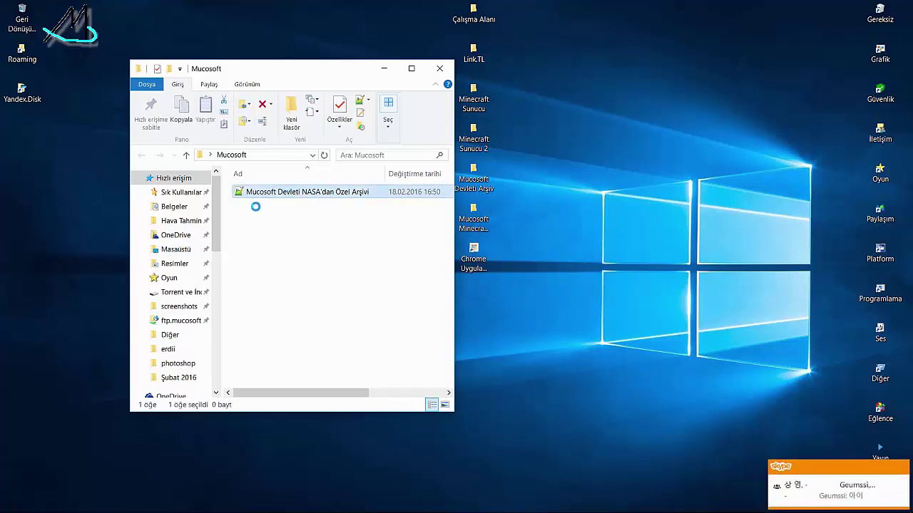
pyautogui.rightClick(286, 192)
pyautogui.press('F2')
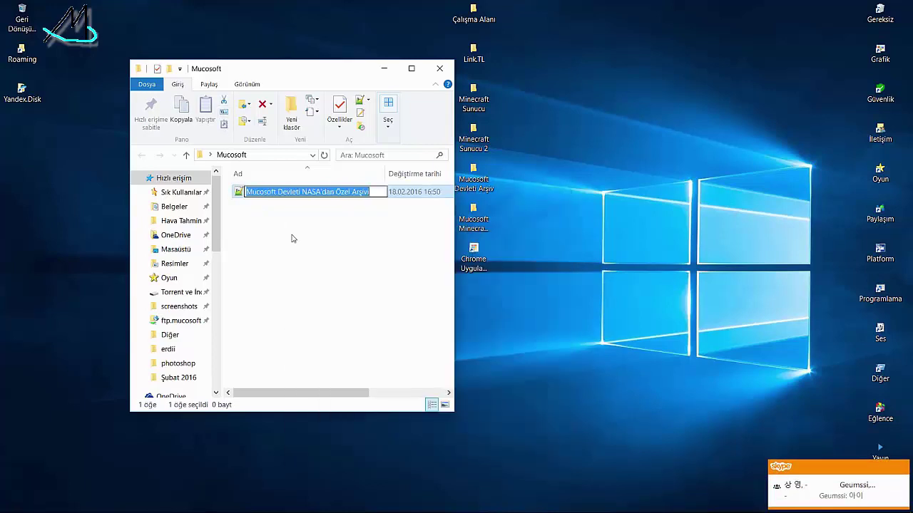
pyautogui.press('Return')
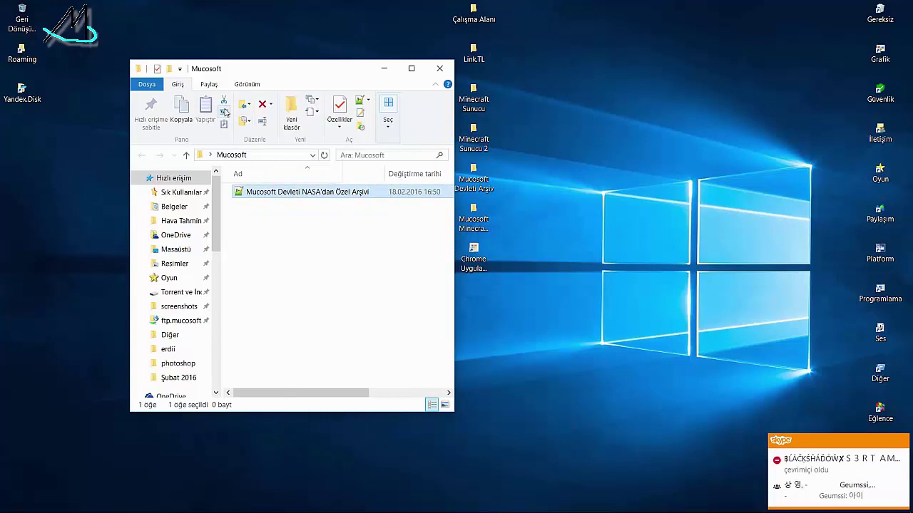
# Copy the archive text document to the Masaüstü (desktop) location using the Copy to command.
pyautogui.click(223, 112)
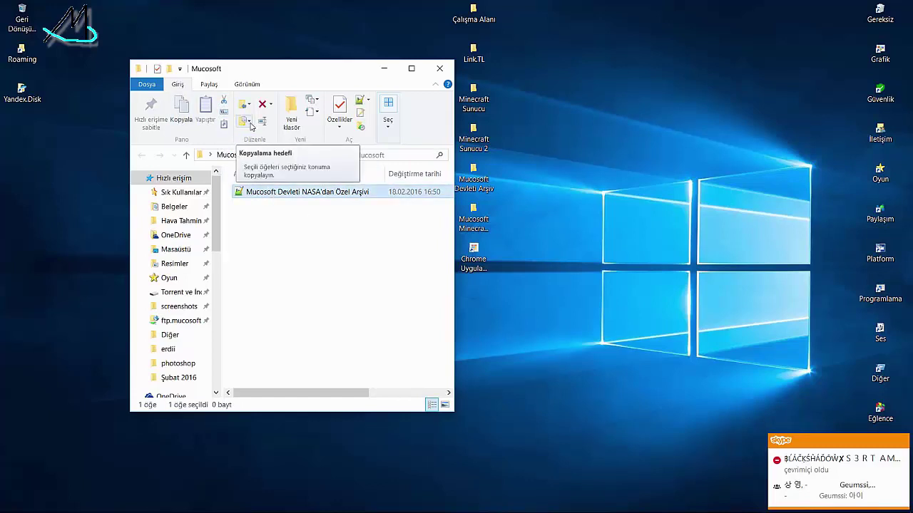
pyautogui.click(250, 126)
pyautogui.scroll(-10, 291, 214)
pyautogui.click(290, 233)
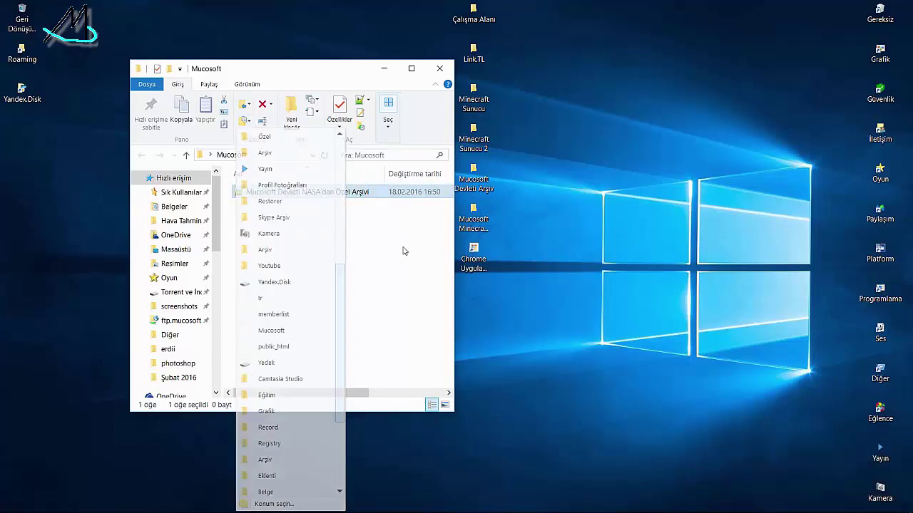
pyautogui.click(243, 122)
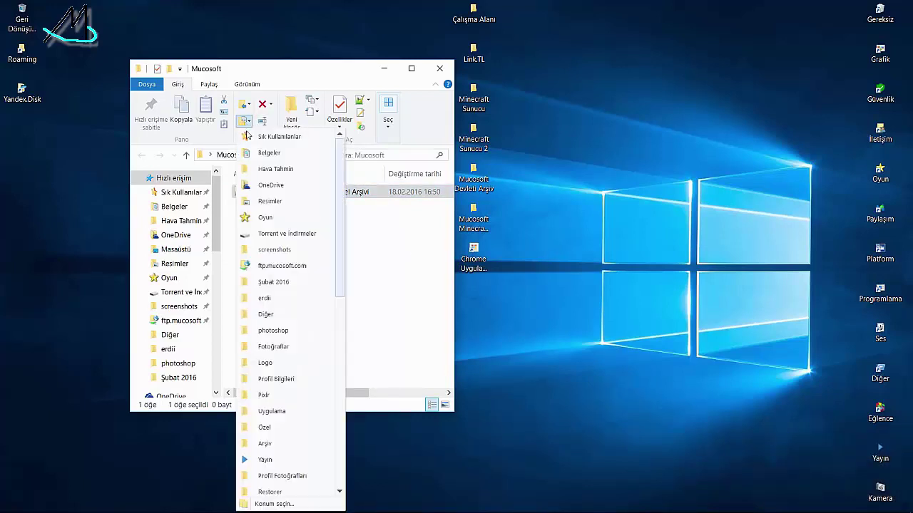
pyautogui.scroll(1, 286, 326)
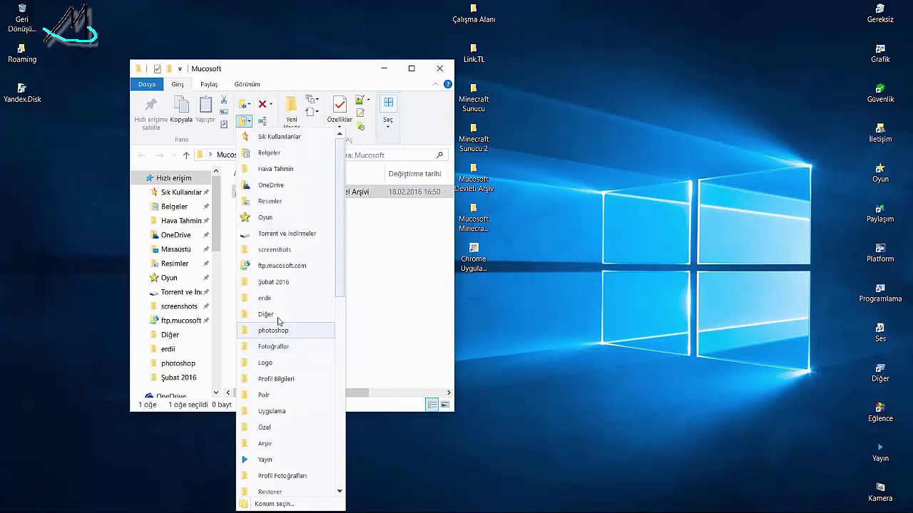
pyautogui.scroll(-4, 283, 194)
pyautogui.scroll(-5, 284, 203)
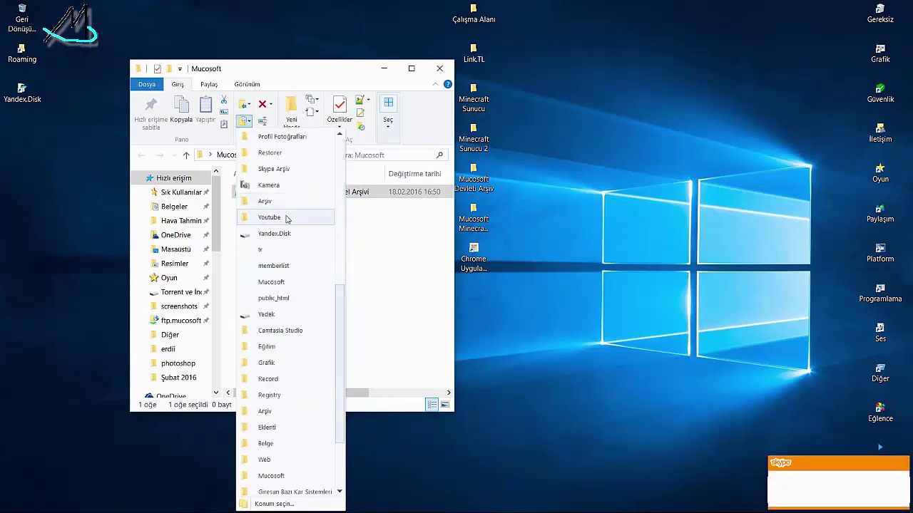
pyautogui.click(278, 489)
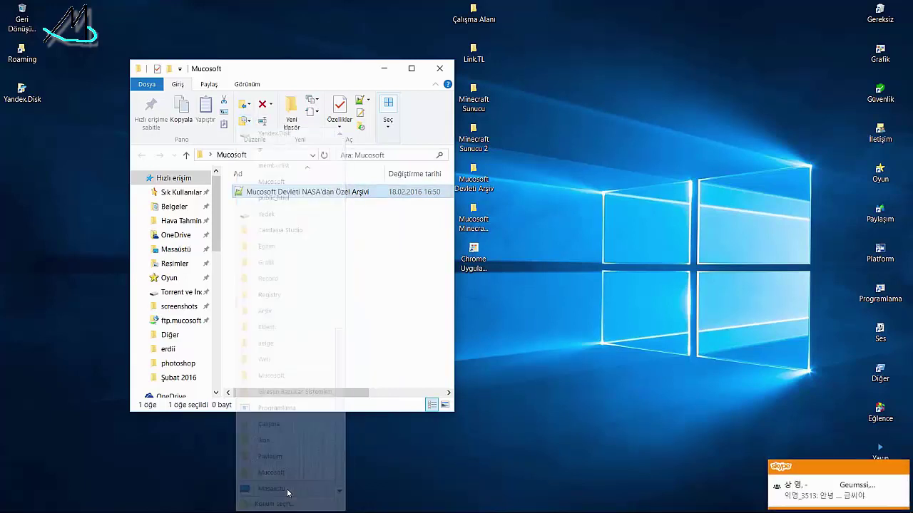
# Permanently delete the copied text document from the desktop.
pyautogui.moveTo(63, 123); pyautogui.dragTo(2, 214)
pyautogui.hotkey('shift', 'Delete')
pyautogui.press('Return')
# Examine the Move to destinations and the delete and new-item options for the Mucosoft folder's content.
pyautogui.moveTo(389, 65); pyautogui.dragTo(250, 88)
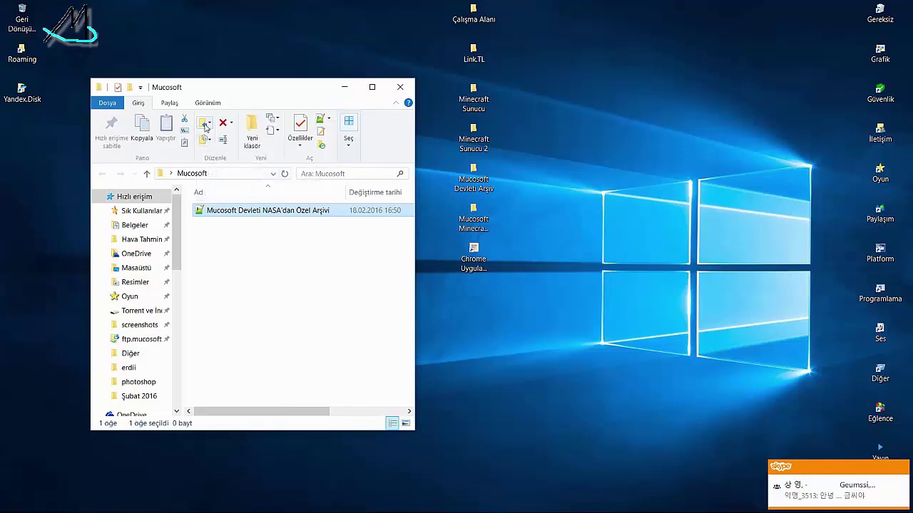
pyautogui.click(205, 125)
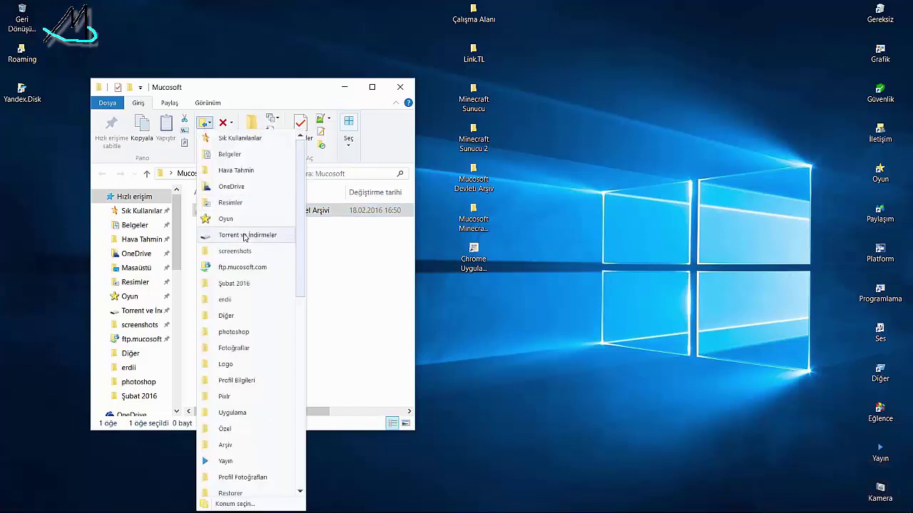
pyautogui.click(352, 278)
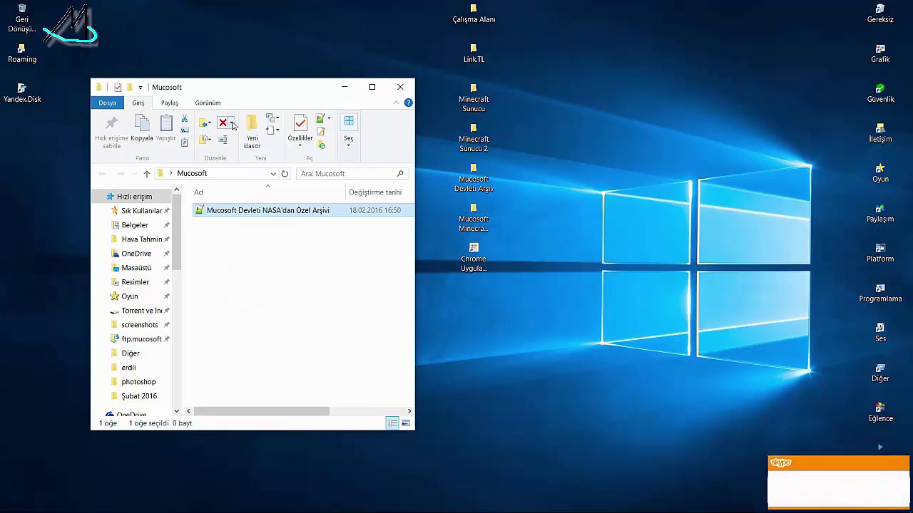
pyautogui.click(232, 125)
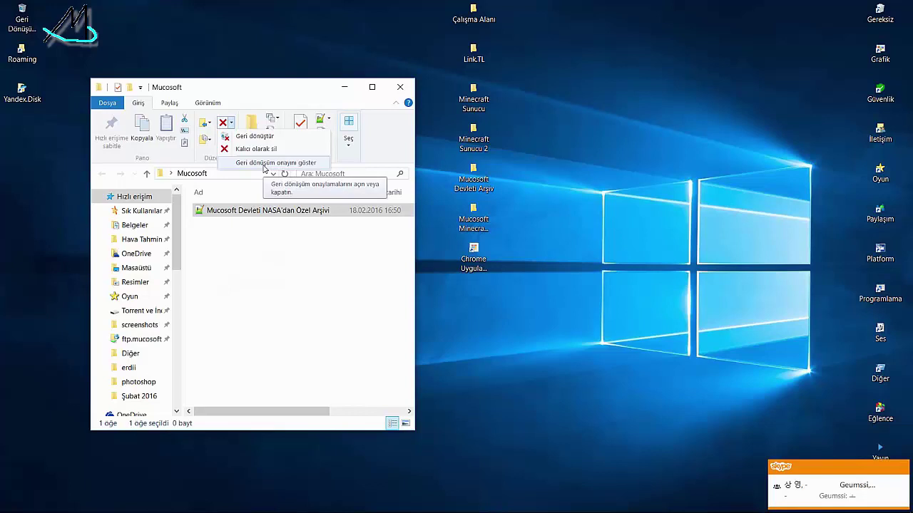
pyautogui.click(263, 209)
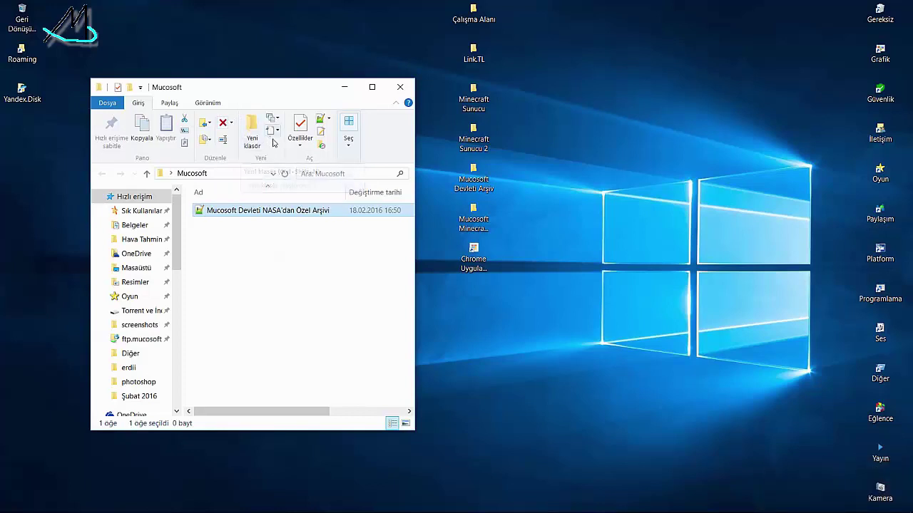
pyautogui.click(283, 173)
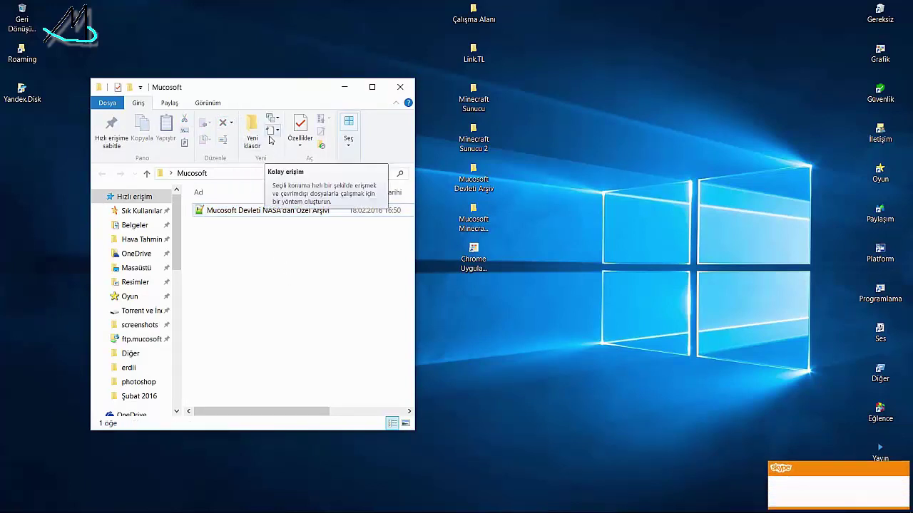
# Open the network drive mapping dialog, view the available drive letters, and cancel the mapping.
pyautogui.click(277, 132)
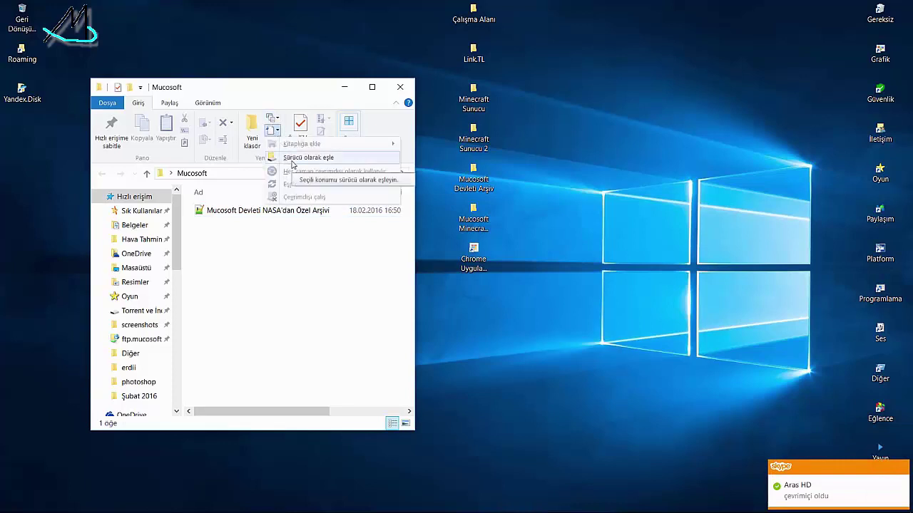
pyautogui.click(292, 162)
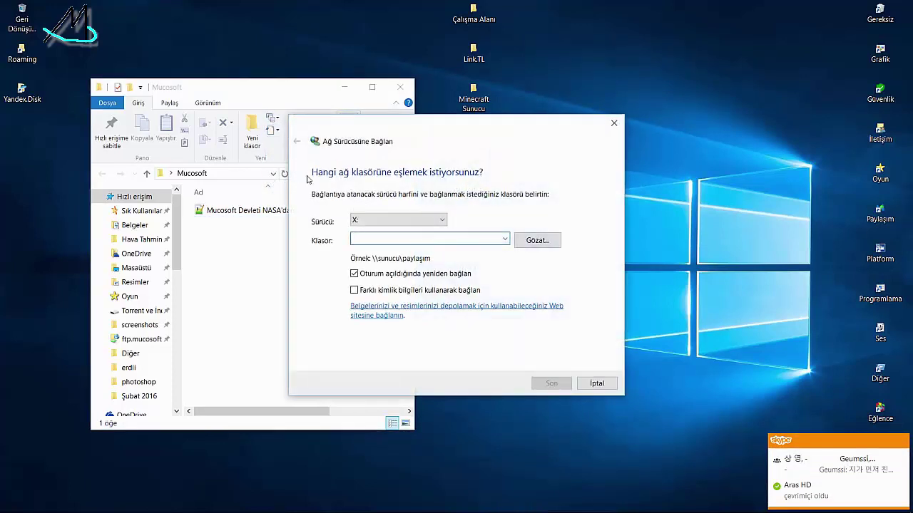
pyautogui.click(417, 224)
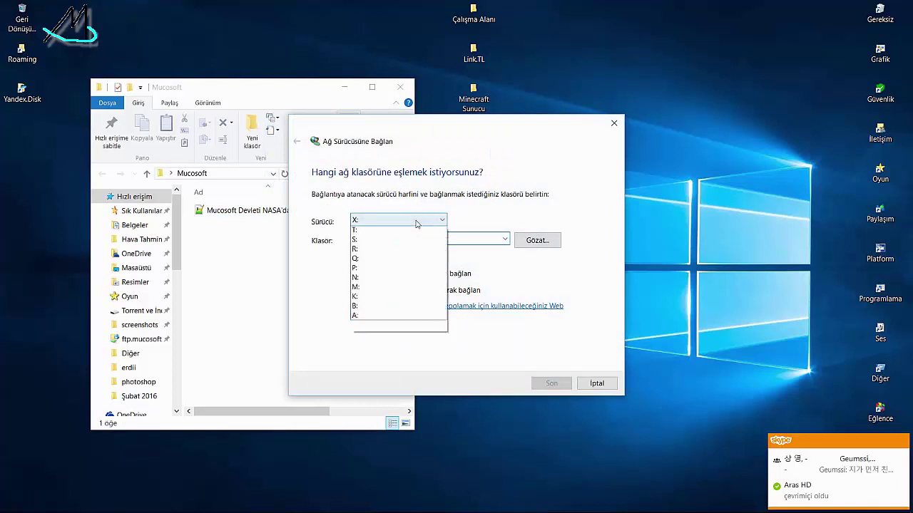
pyautogui.click(418, 221)
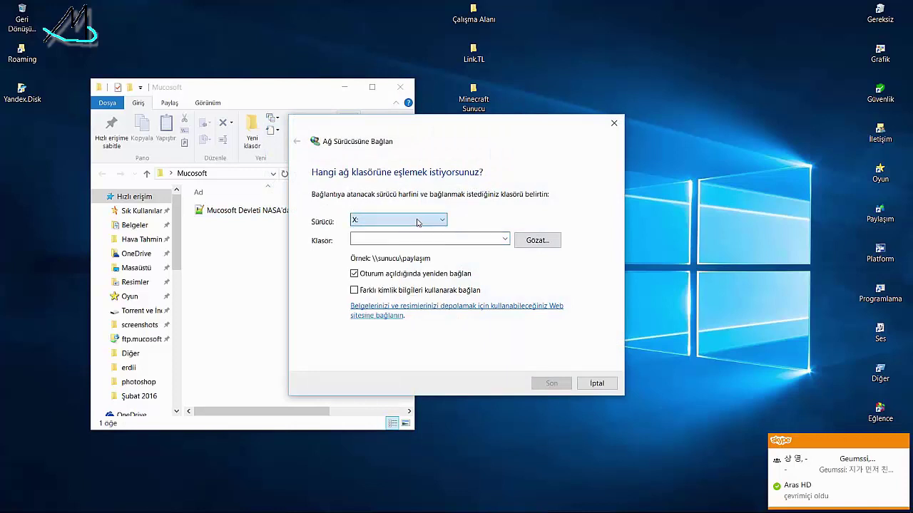
pyautogui.click(581, 383)
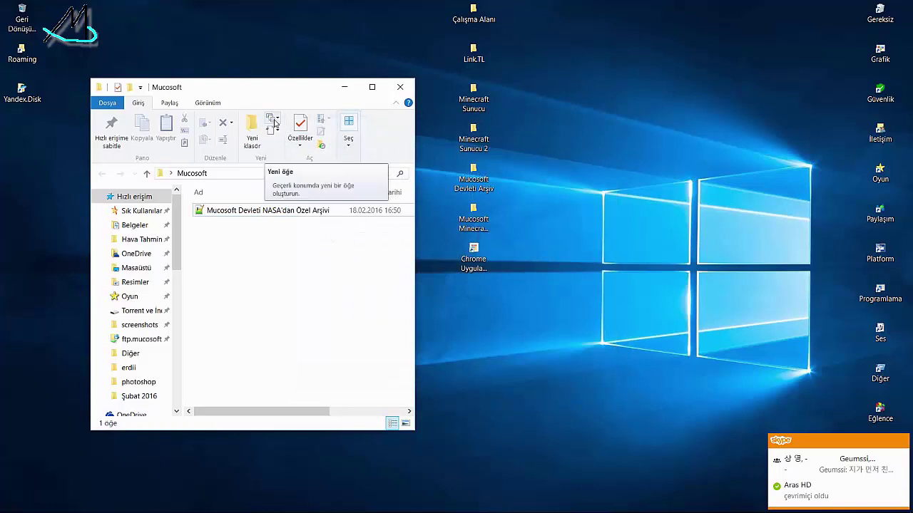
# Reopen the Map as drive dialog, review the list of available drive letters down to A:, and dismiss the dialog.
pyautogui.click(273, 130)
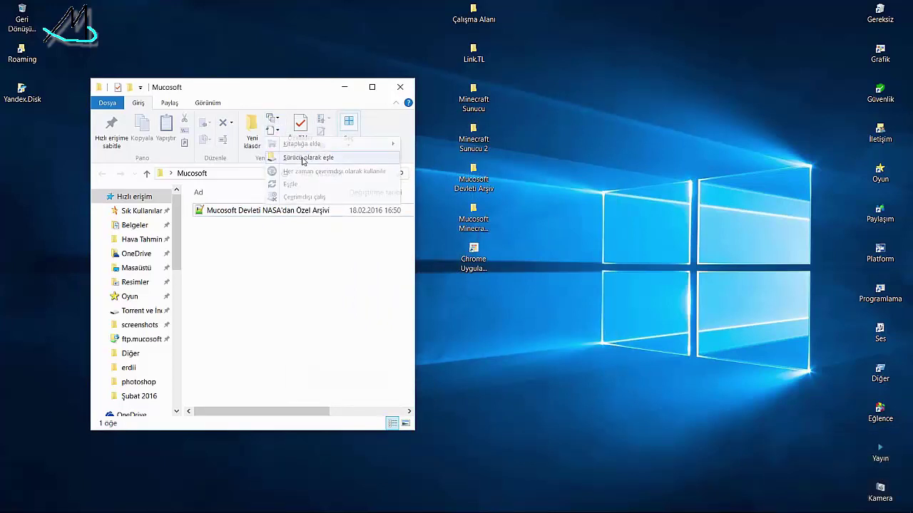
pyautogui.click(302, 159)
pyautogui.click(384, 220)
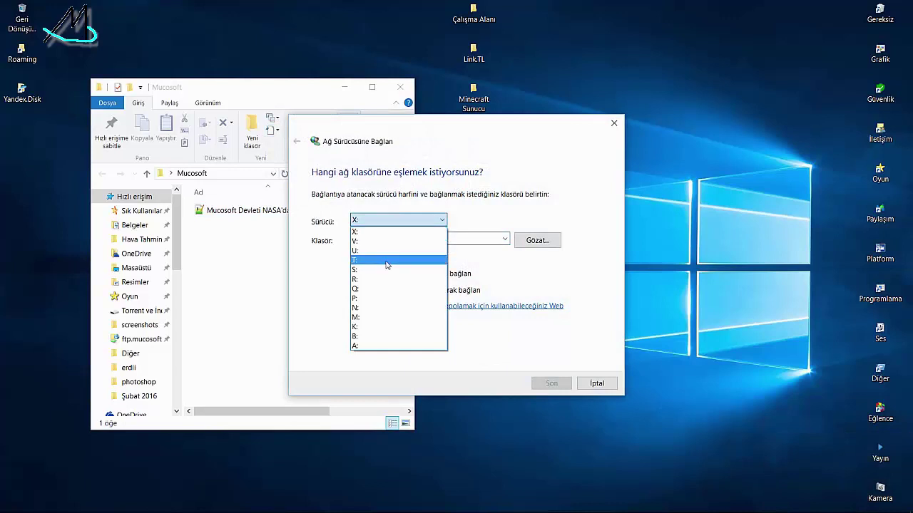
pyautogui.click(365, 345)
pyautogui.press('Escape')
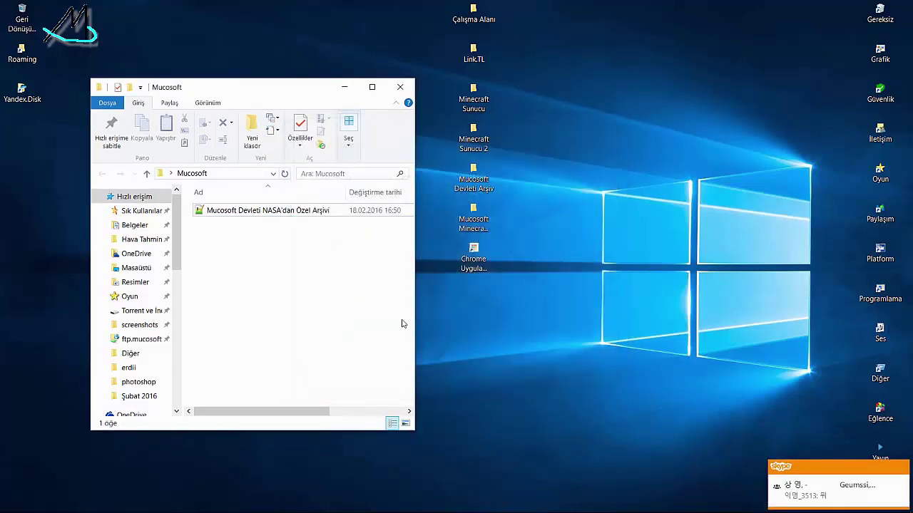
pyautogui.press('F1')
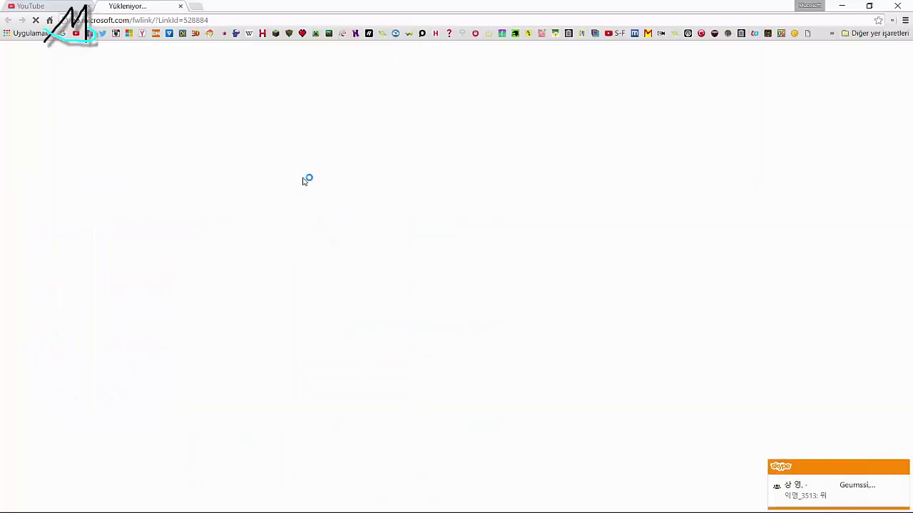
pyautogui.click(179, 8)
pyautogui.click(842, 6)
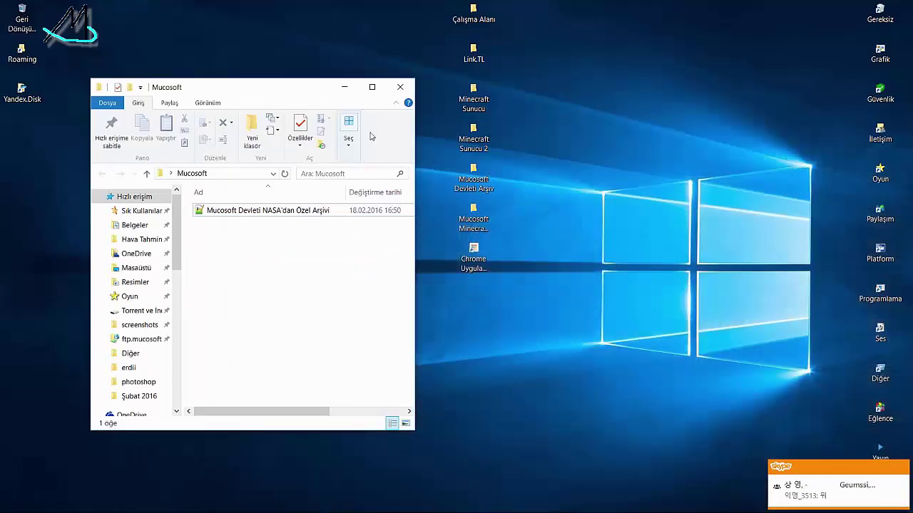
# Start mapping a network drive with the letter M:, try Mucosoft as the folder name, and clear the folder entry.
pyautogui.click(276, 132)
pyautogui.click(285, 157)
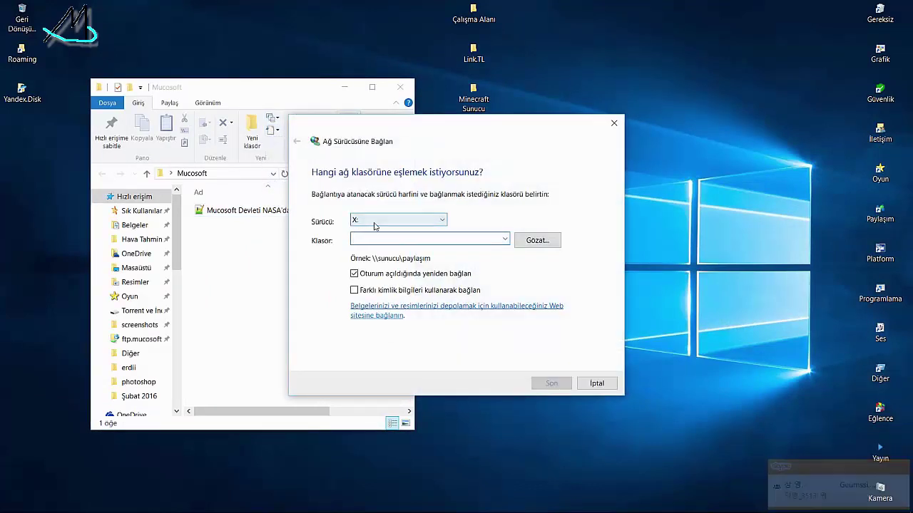
pyautogui.click(374, 222)
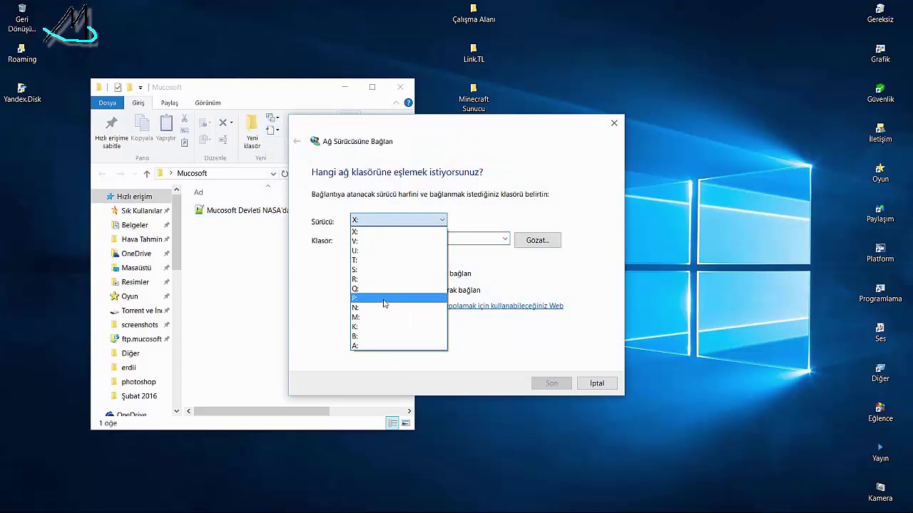
pyautogui.click(373, 317)
pyautogui.click(415, 240)
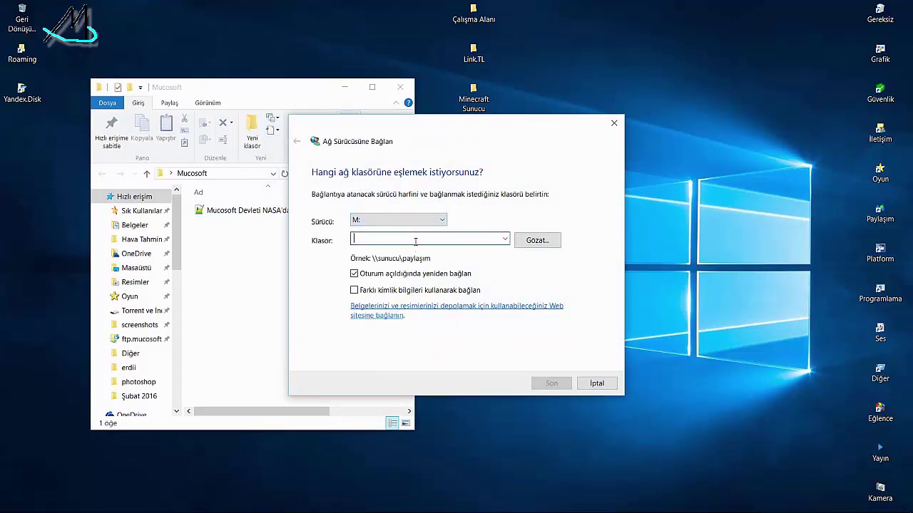
pyautogui.write('Mucosoft')
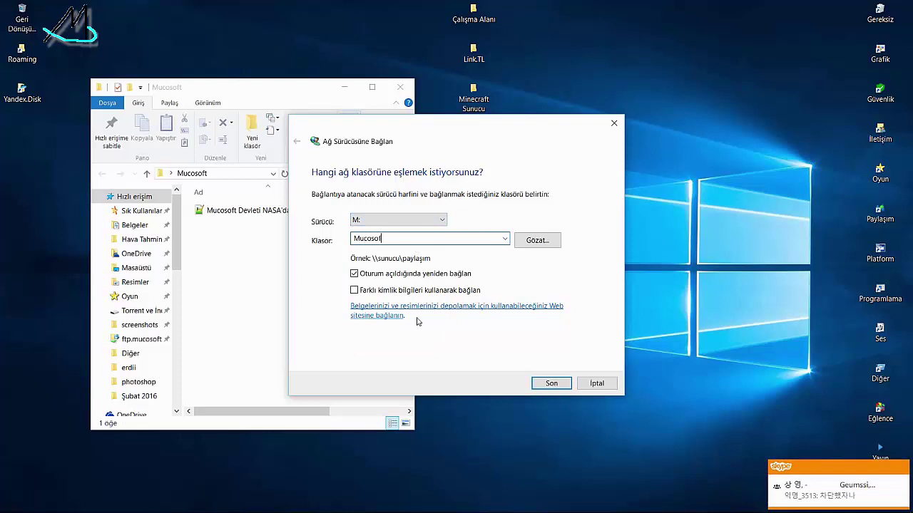
pyautogui.hotkey('ctrl', 'a')
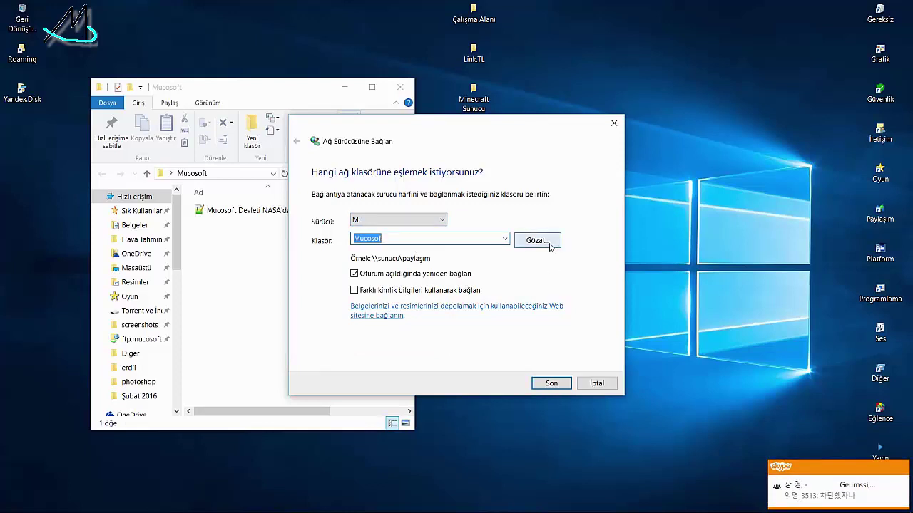
pyautogui.press('BackSpace')
# Choose the shared folder \\MUCOSOFT-PC\Users\Mucosoft by browsing the network, and cancel the drive mapping.
pyautogui.click(538, 241)
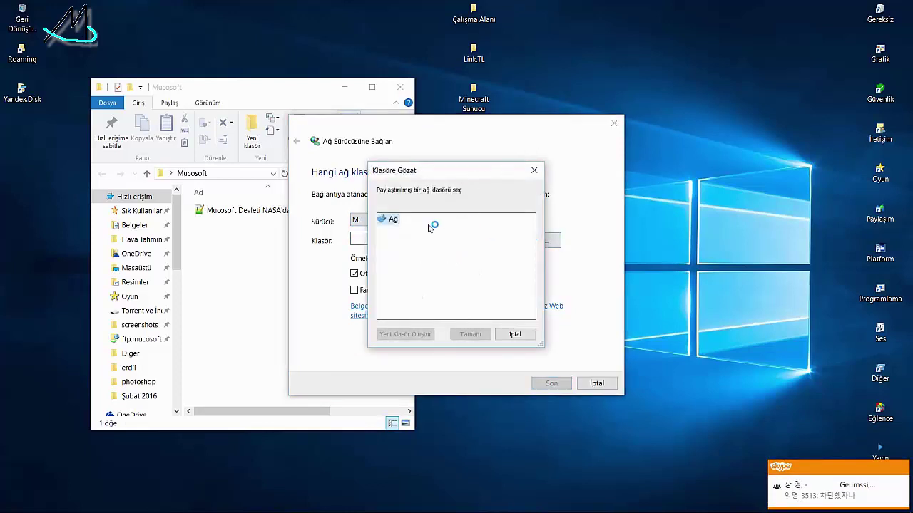
pyautogui.moveTo(450, 171); pyautogui.dragTo(548, 129)
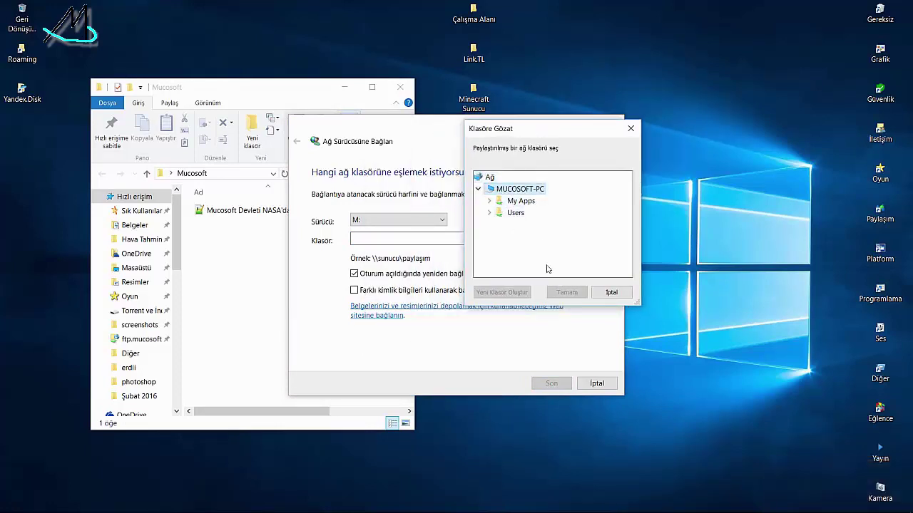
pyautogui.doubleClick(512, 212)
pyautogui.doubleClick(512, 213)
pyautogui.doubleClick(512, 213)
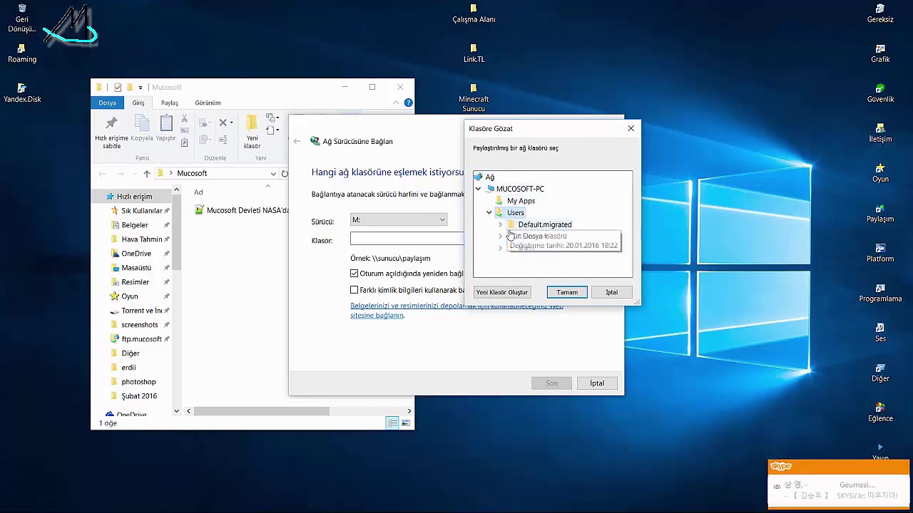
pyautogui.doubleClick(528, 236)
pyautogui.click(567, 292)
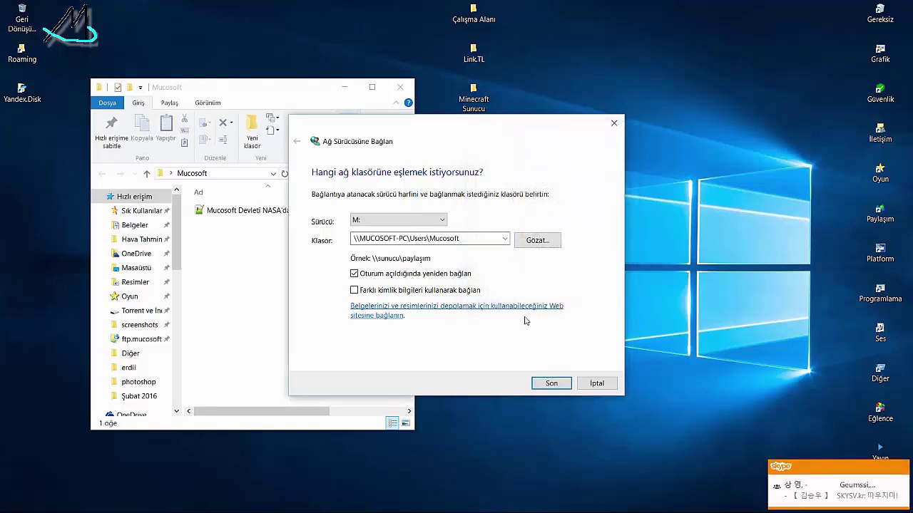
pyautogui.click(596, 383)
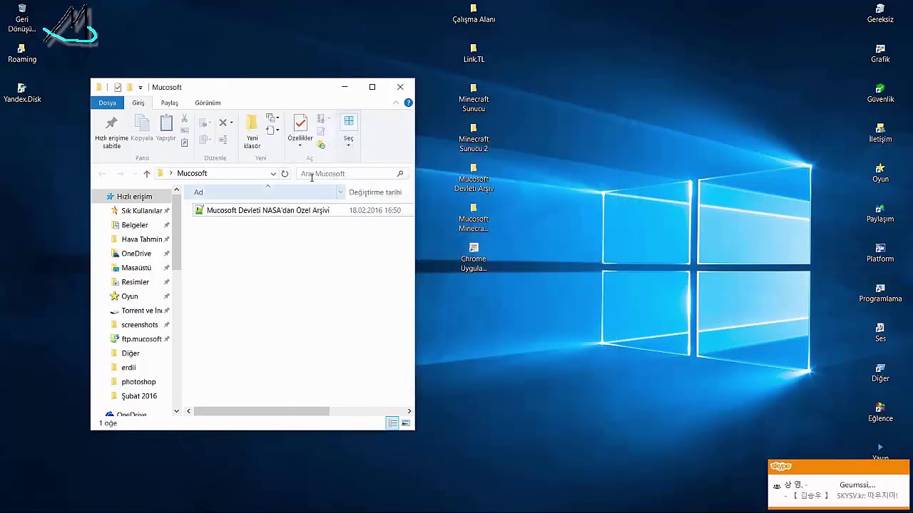
# Open the Mucosoft folder's properties and highlight part of its creation date in the general details.
pyautogui.click(301, 141)
pyautogui.moveTo(401, 163); pyautogui.dragTo(527, 79)
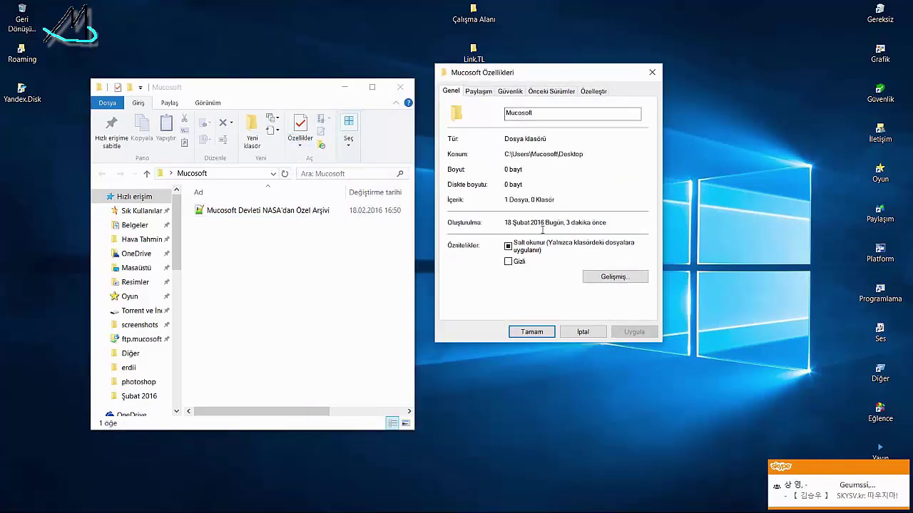
pyautogui.moveTo(551, 223); pyautogui.dragTo(608, 223)
pyautogui.click(617, 225)
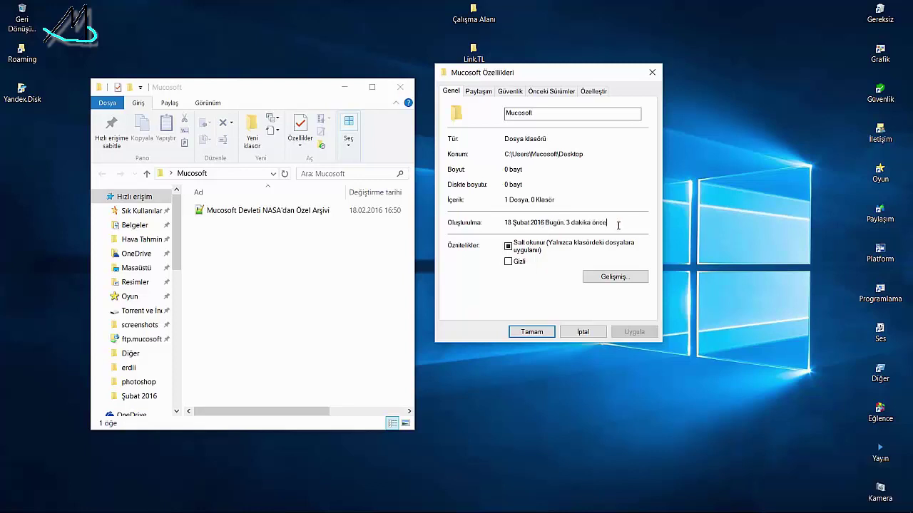
# Review the sharing, security, previous versions and customization pages of the Mucosoft folder's properties.
pyautogui.click(479, 93)
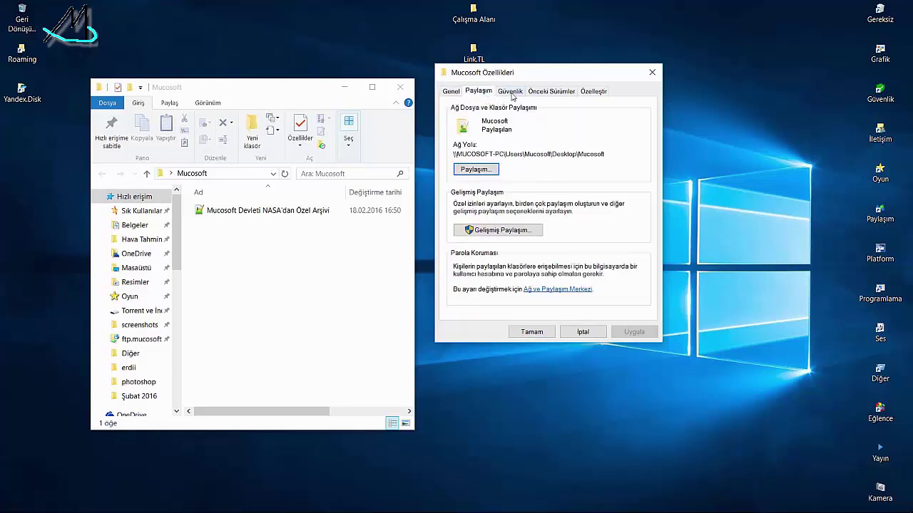
pyautogui.click(510, 92)
pyautogui.click(551, 92)
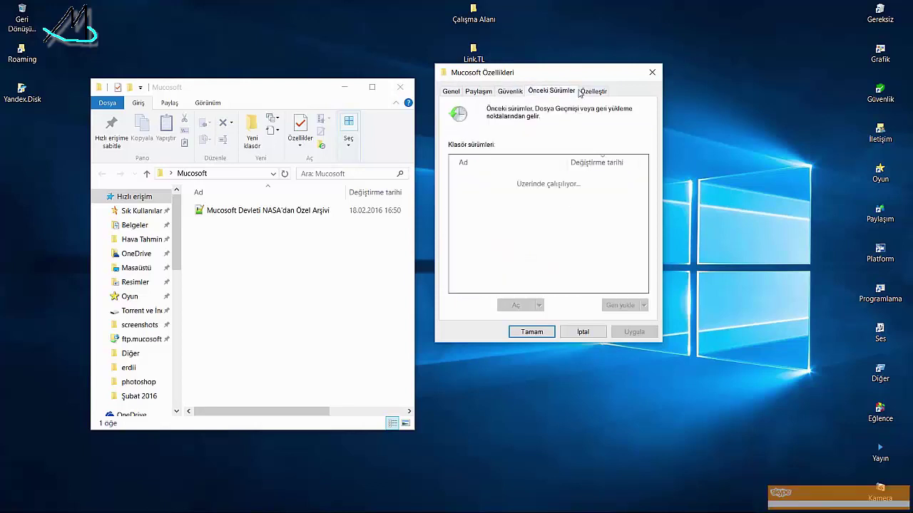
pyautogui.click(593, 92)
pyautogui.click(509, 93)
pyautogui.click(480, 92)
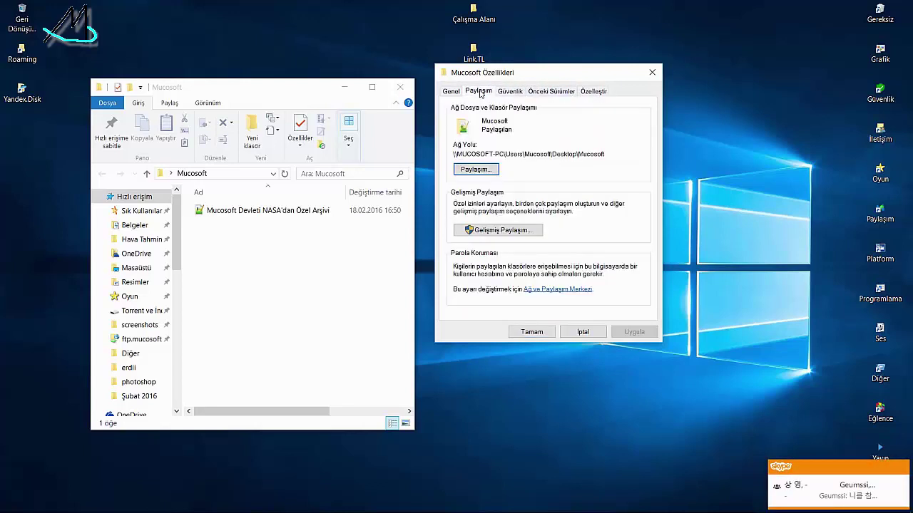
# View the advanced sharing settings of the Mucosoft folder, cancel them, and close the folder's properties.
pyautogui.click(499, 230)
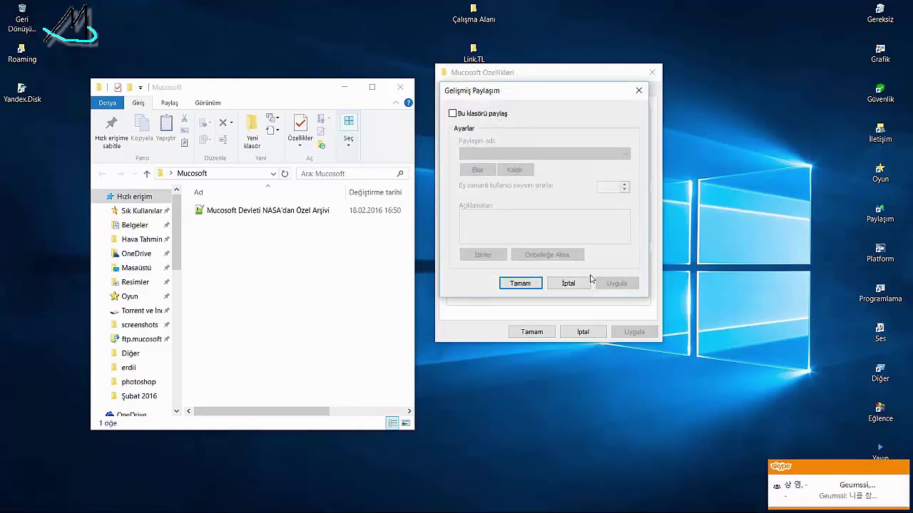
pyautogui.click(568, 283)
pyautogui.click(532, 332)
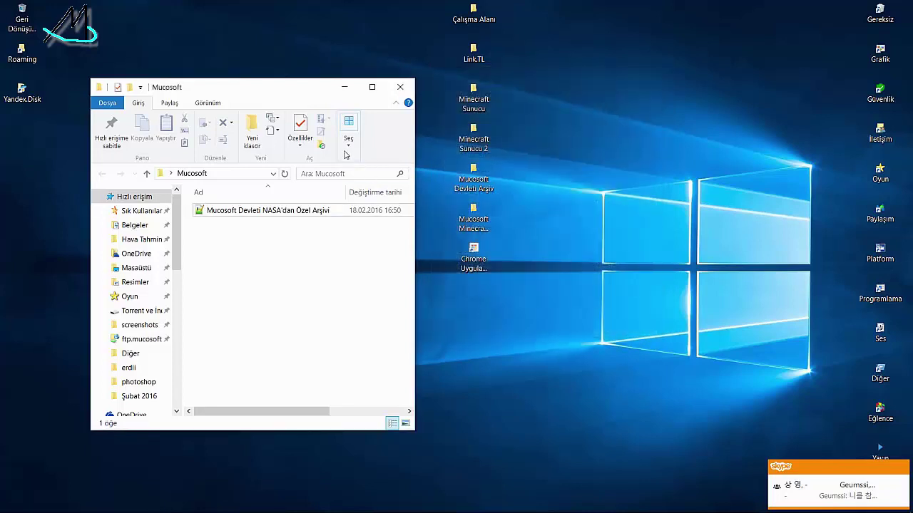
# Examine the accounts the Mucosoft folder can be shared with, and inspect the permission entries in its advanced security settings.
pyautogui.click(170, 103)
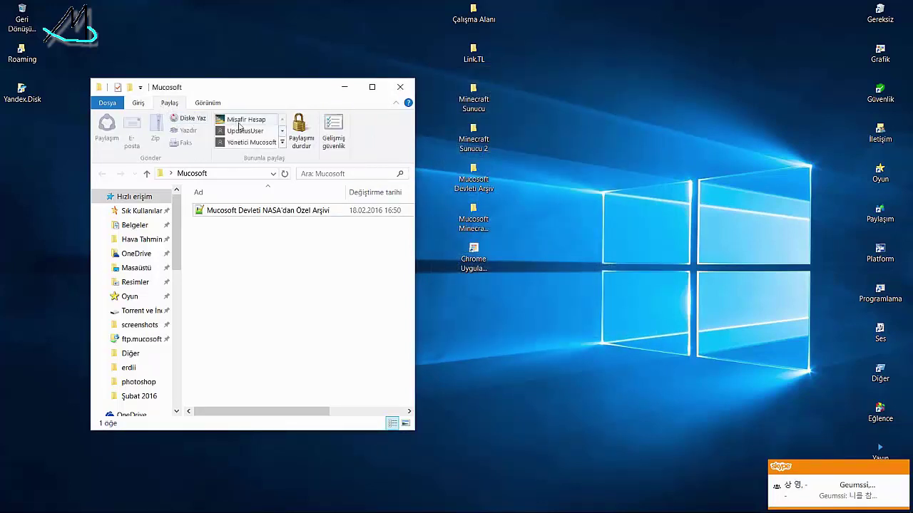
pyautogui.click(282, 142)
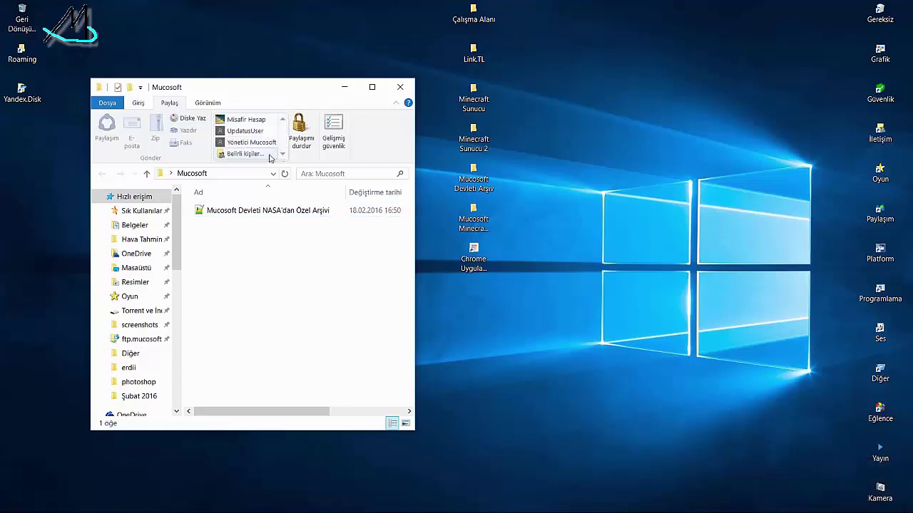
pyautogui.click(333, 133)
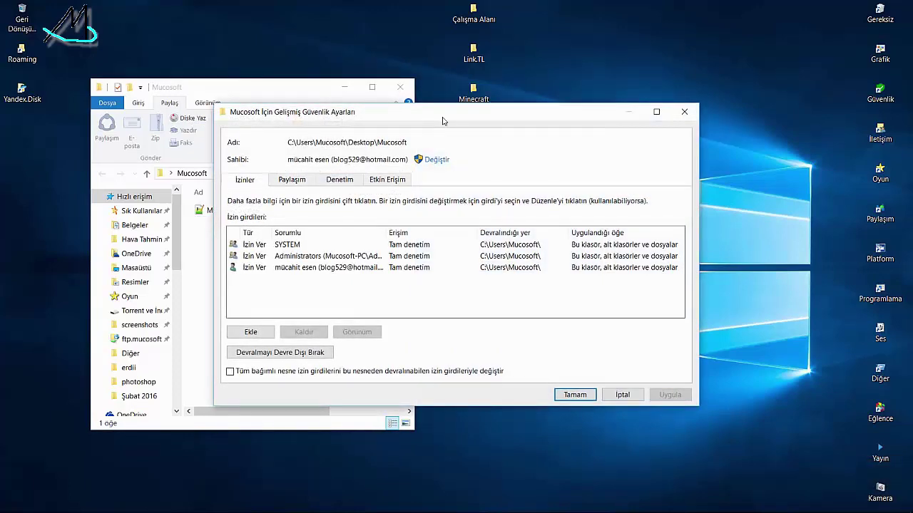
pyautogui.moveTo(443, 122); pyautogui.dragTo(323, 97)
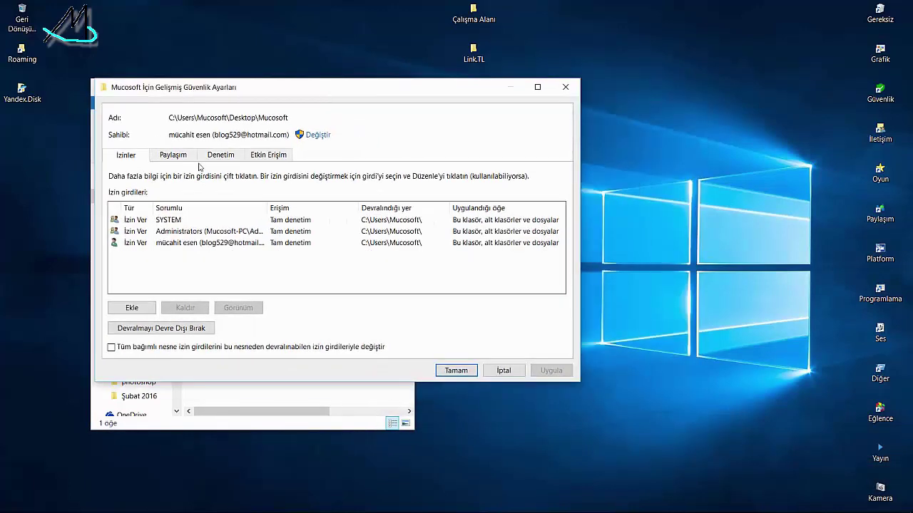
pyautogui.click(205, 233)
pyautogui.click(218, 223)
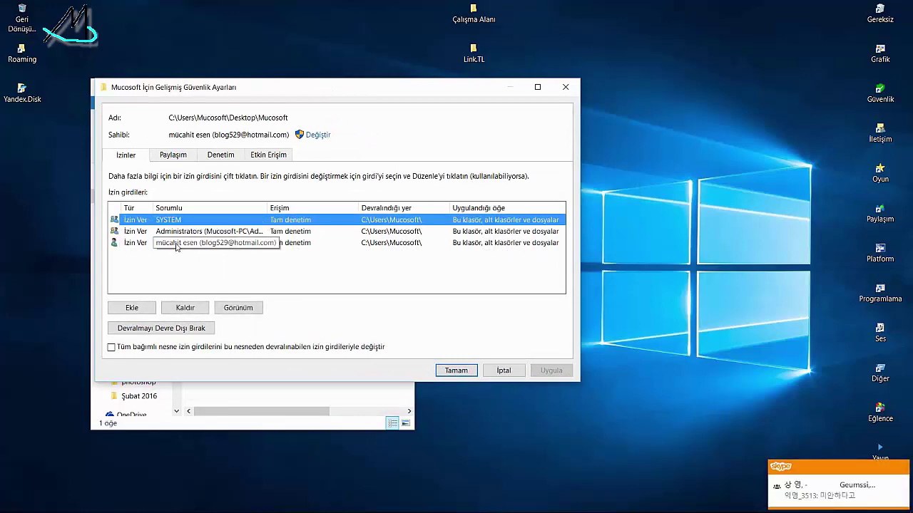
pyautogui.click(184, 278)
# Start a new permission entry, view the locations and object types available for choosing its principal, and cancel the entry.
pyautogui.click(133, 307)
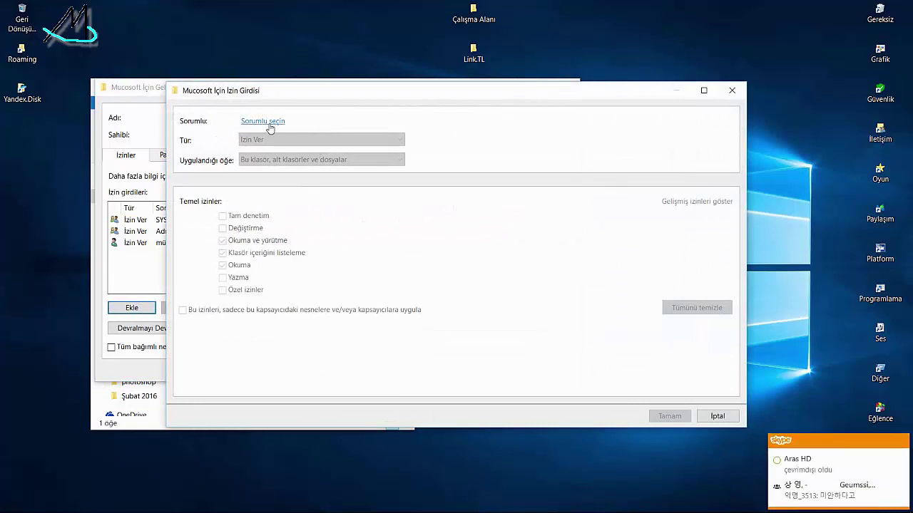
pyautogui.click(263, 121)
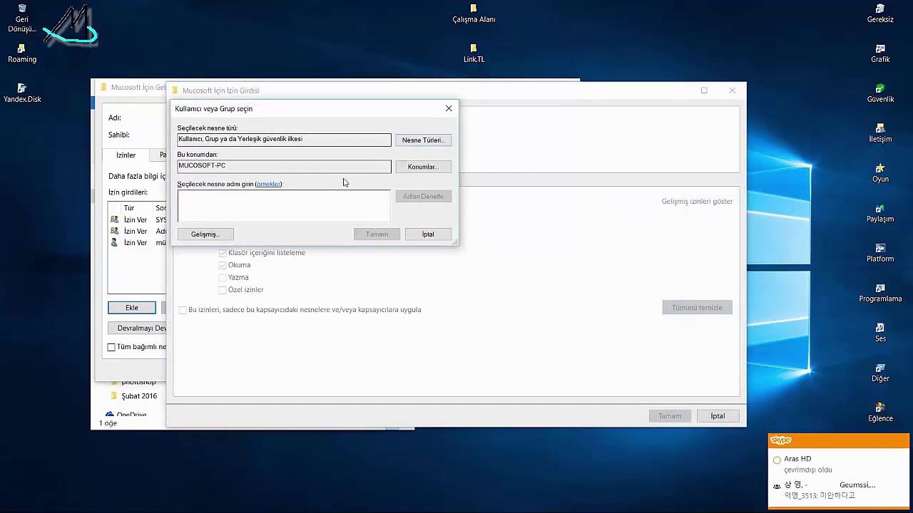
pyautogui.click(397, 169)
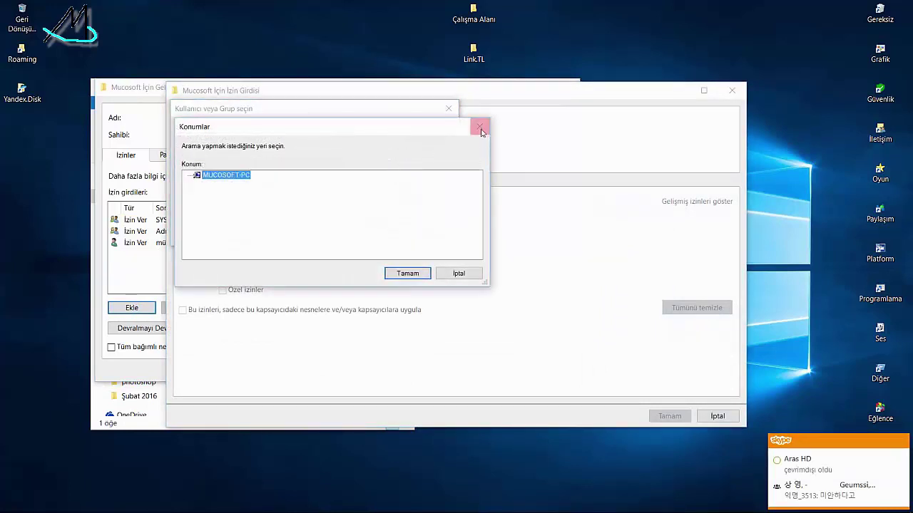
pyautogui.click(479, 126)
pyautogui.click(421, 140)
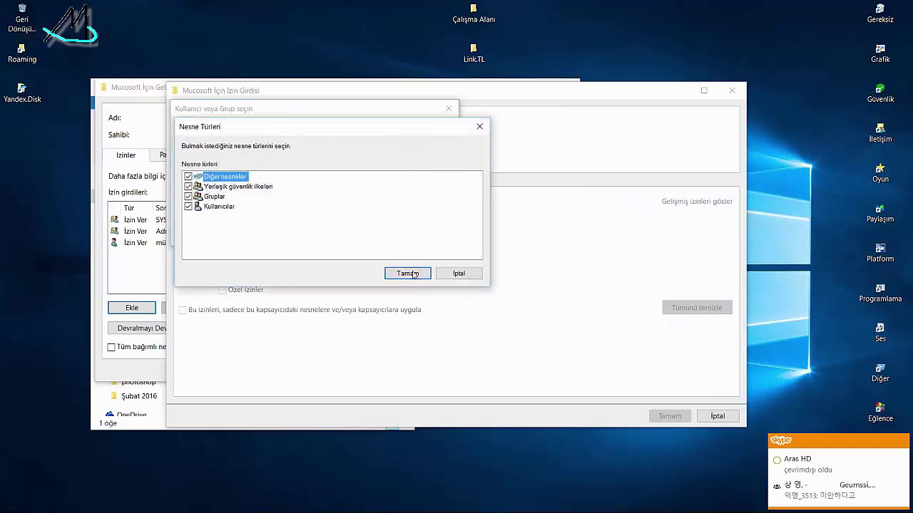
pyautogui.click(214, 207)
pyautogui.click(448, 274)
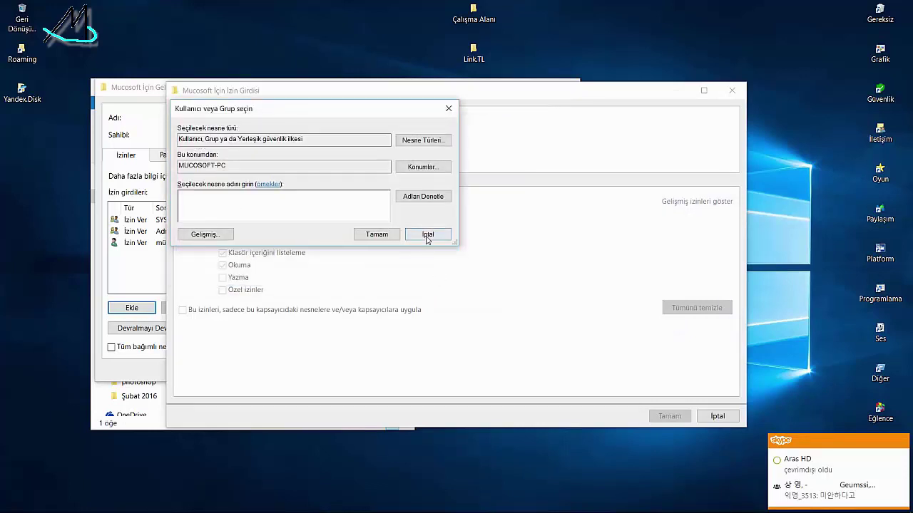
pyautogui.click(427, 236)
pyautogui.click(731, 90)
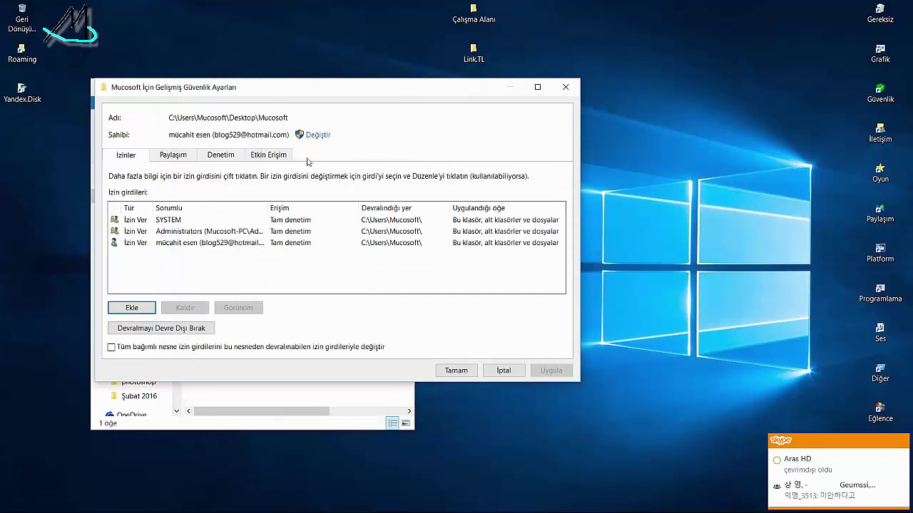
# Look through the effective access, auditing and share permissions in the Mucosoft folder's advanced security settings.
pyautogui.click(268, 155)
pyautogui.click(221, 155)
pyautogui.click(172, 155)
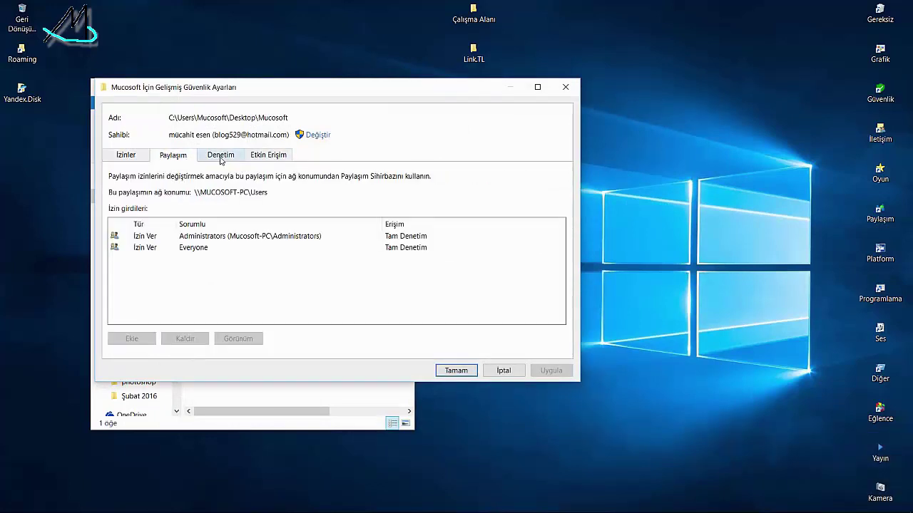
pyautogui.click(222, 158)
pyautogui.click(181, 158)
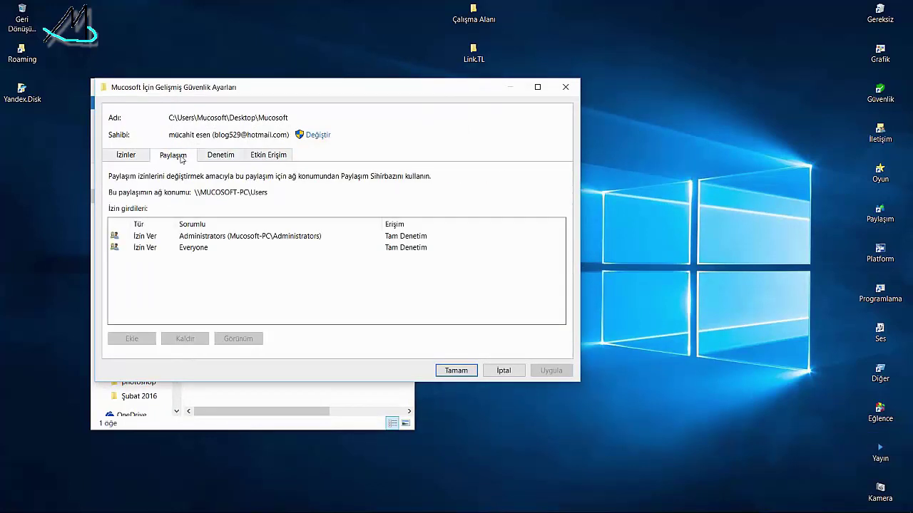
# Inspect the share permission entry for Everyone in the advanced security settings, then close the entry.
pyautogui.click(211, 249)
pyautogui.click(209, 237)
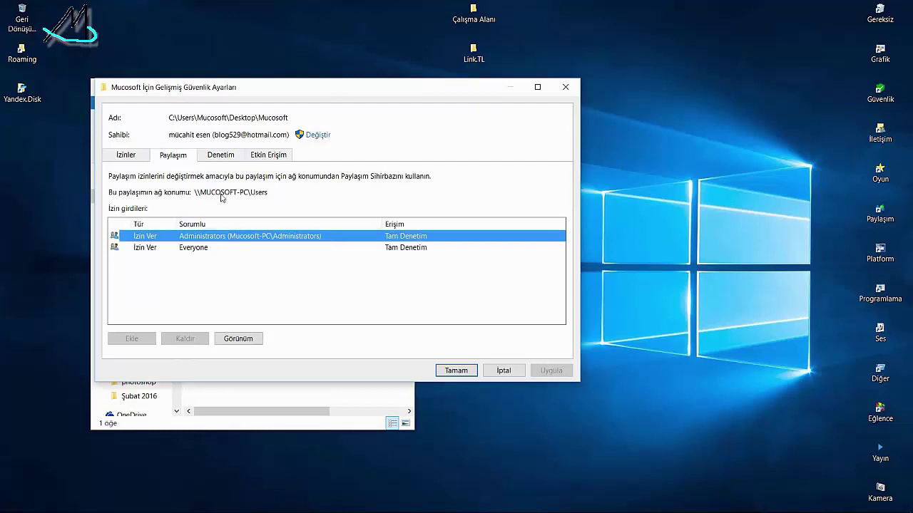
pyautogui.click(240, 247)
pyautogui.click(245, 341)
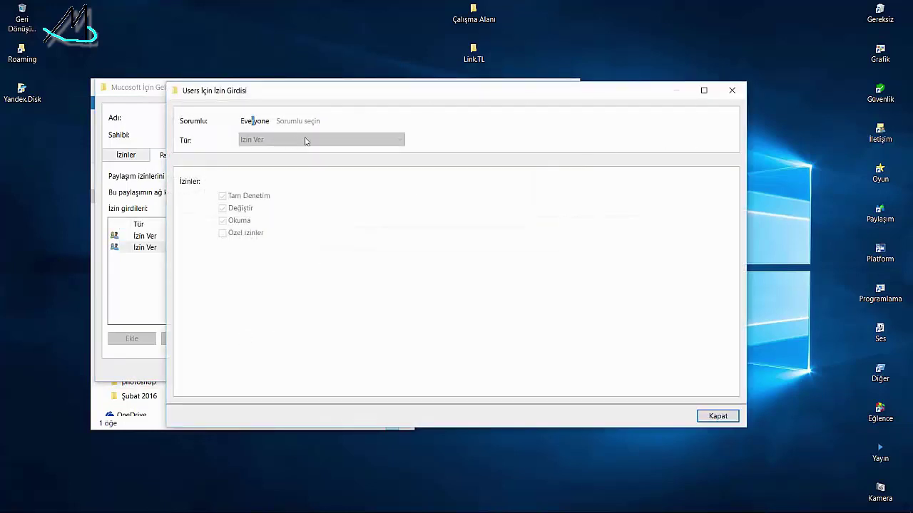
pyautogui.click(732, 90)
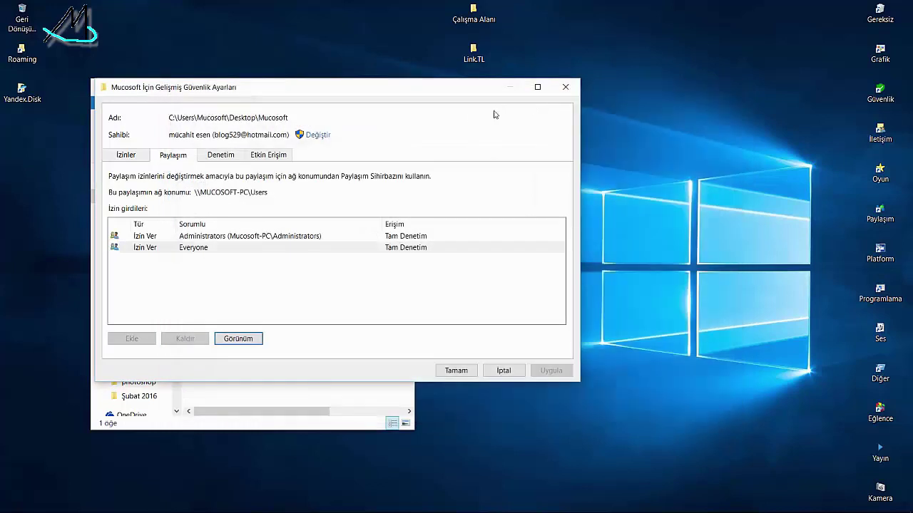
# View the user or group selection for changing the folder's owner, close it, and check the auditing entries.
pyautogui.click(324, 137)
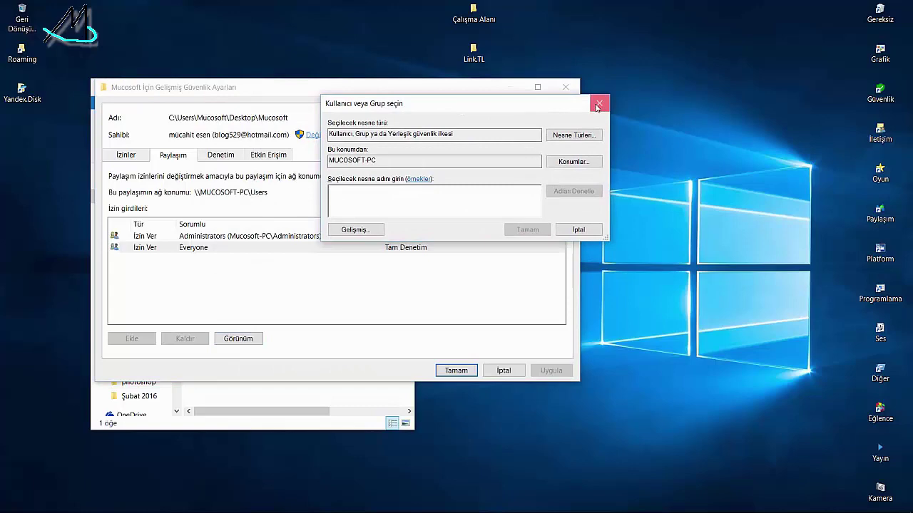
pyautogui.click(597, 100)
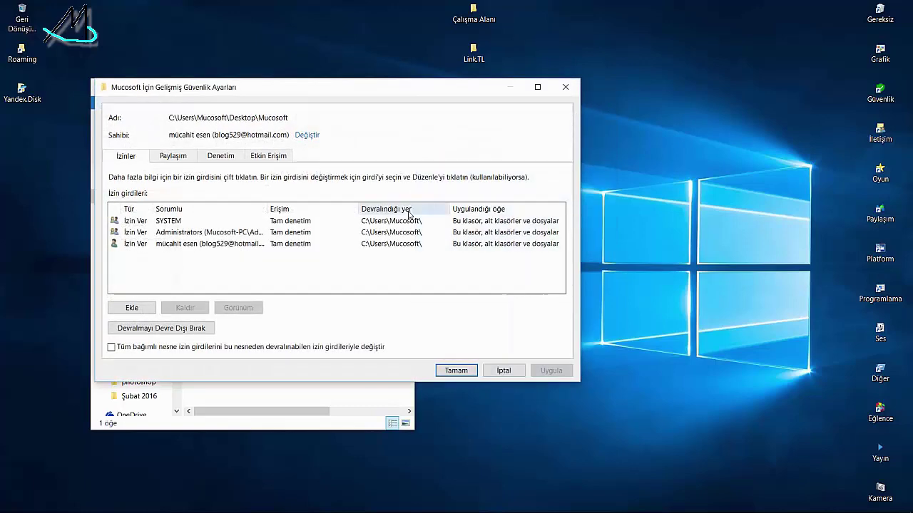
pyautogui.click(223, 156)
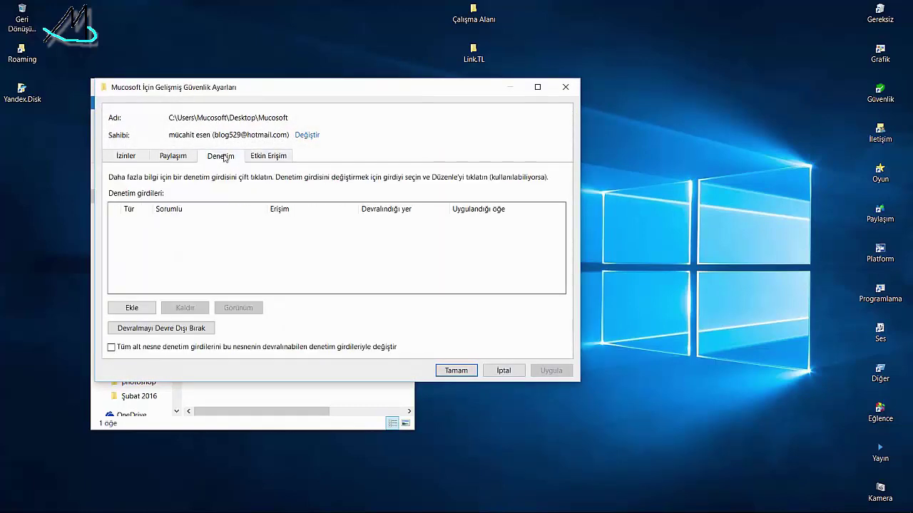
# Return to the share permissions, view Everyone's entry once more, and close the advanced security settings.
pyautogui.click(174, 155)
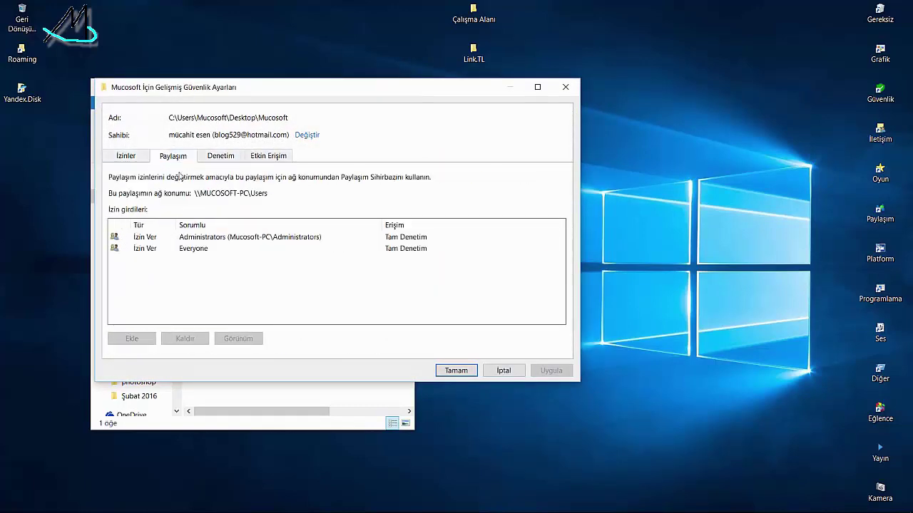
pyautogui.click(194, 250)
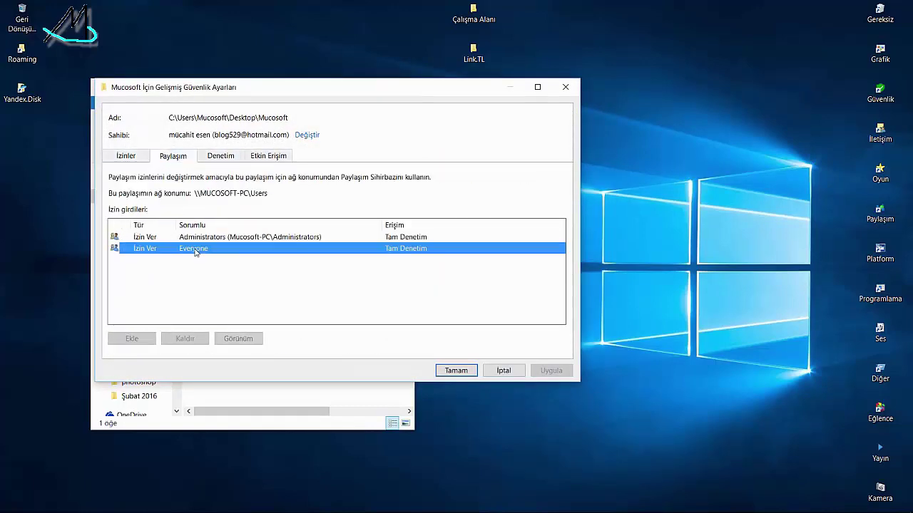
pyautogui.click(227, 346)
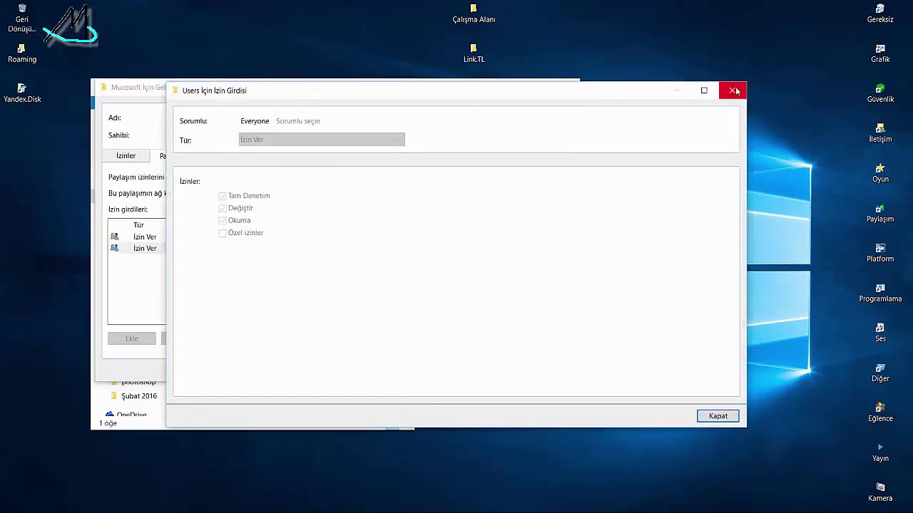
pyautogui.click(734, 91)
pyautogui.click(568, 86)
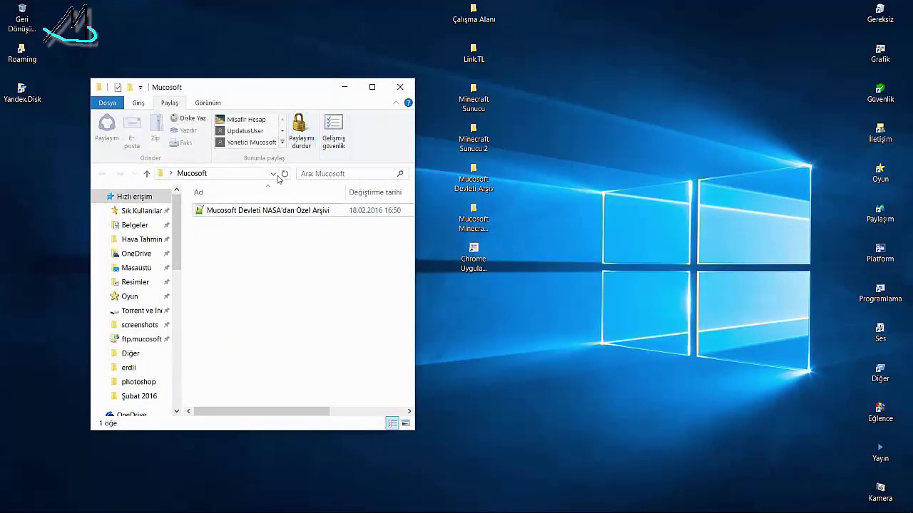
# Try the single-click and double-click item opening choices in the general folder options, and cancel the dialog.
pyautogui.click(209, 104)
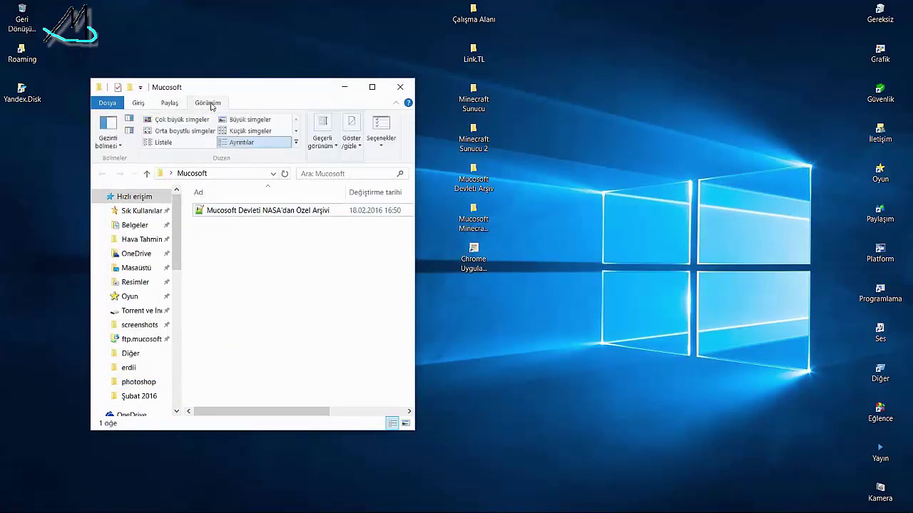
pyautogui.click(381, 145)
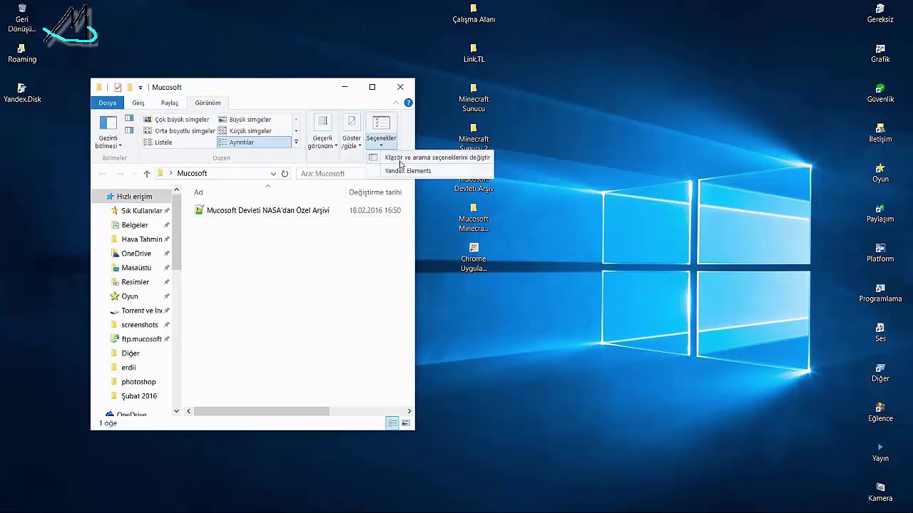
pyautogui.click(394, 159)
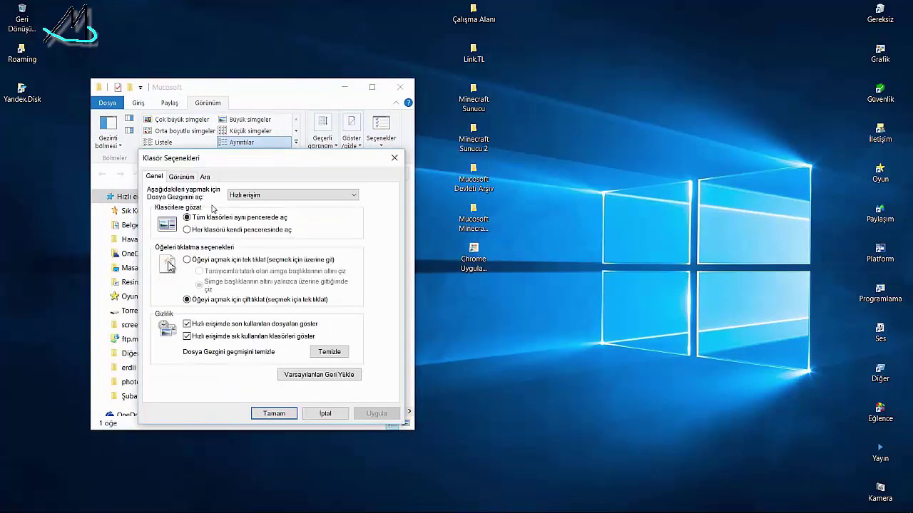
pyautogui.click(230, 231)
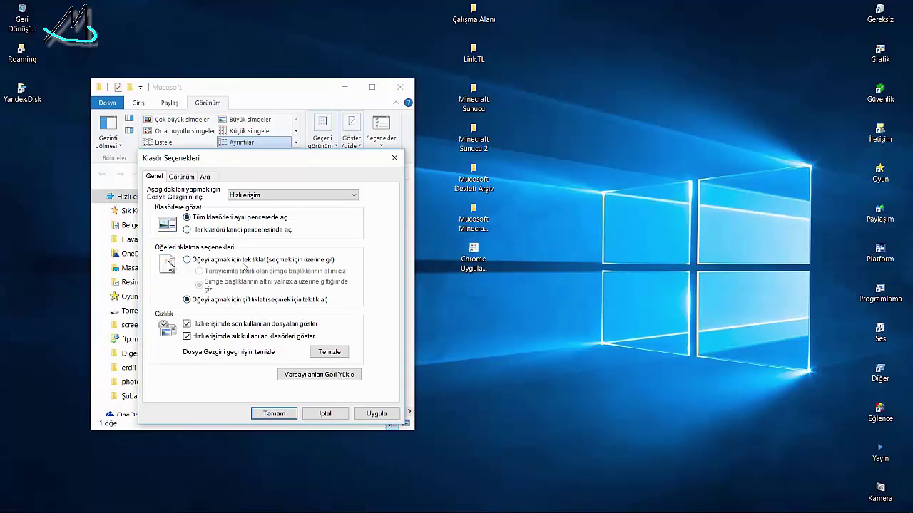
pyautogui.click(243, 261)
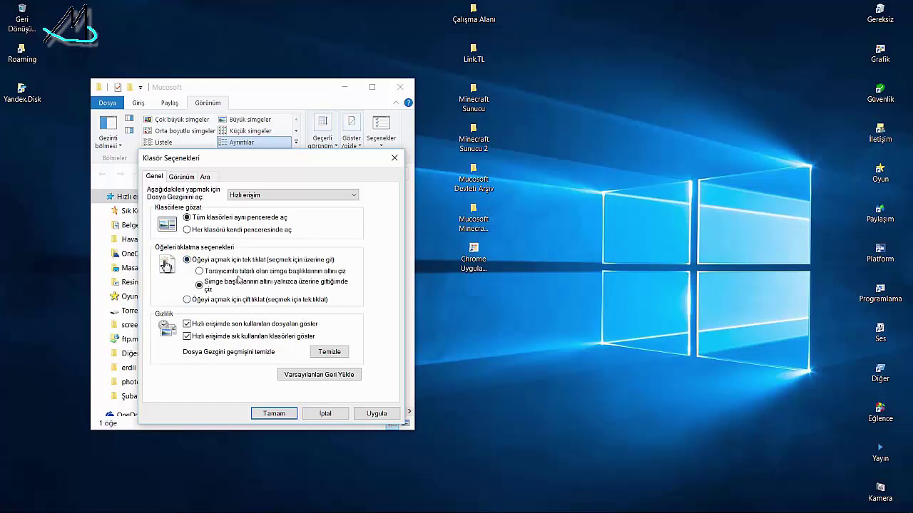
pyautogui.click(221, 301)
pyautogui.moveTo(262, 166); pyautogui.dragTo(571, 119)
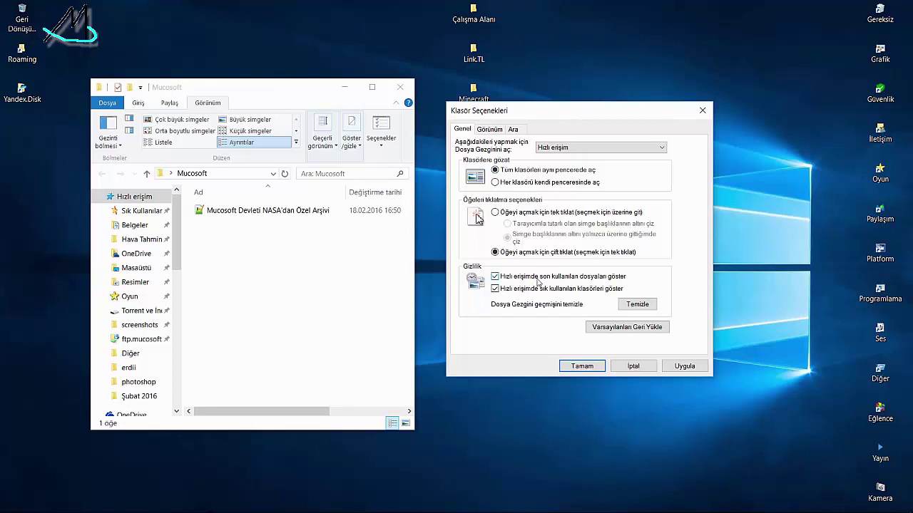
pyautogui.click(618, 364)
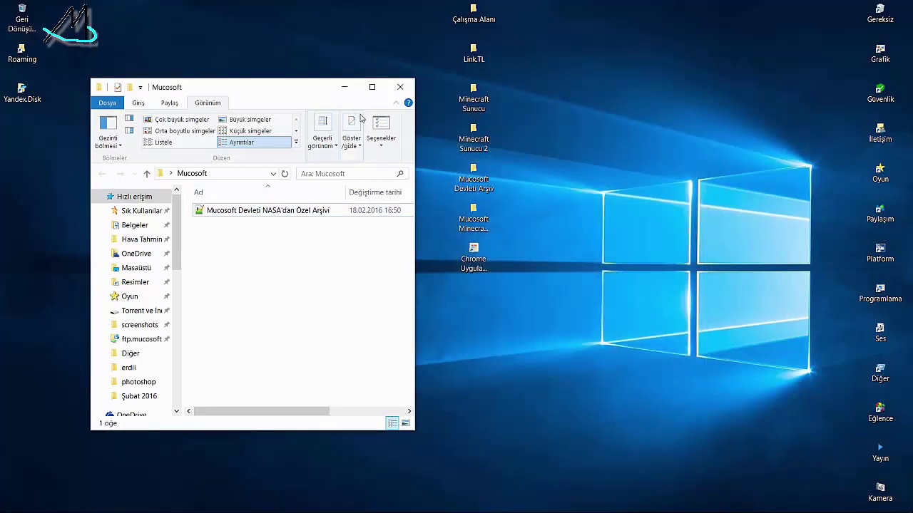
# Open the folder window's online help in the browser, then close the help page and the browser.
pyautogui.click(407, 104)
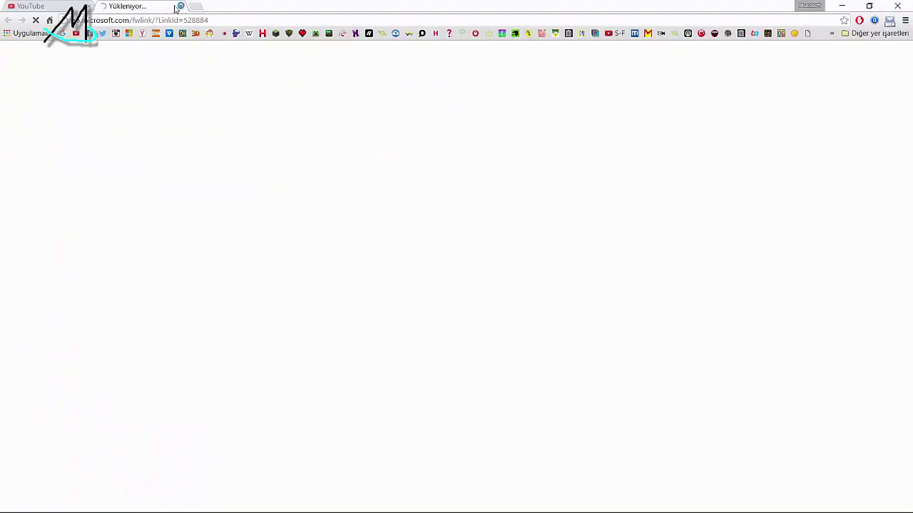
pyautogui.click(179, 7)
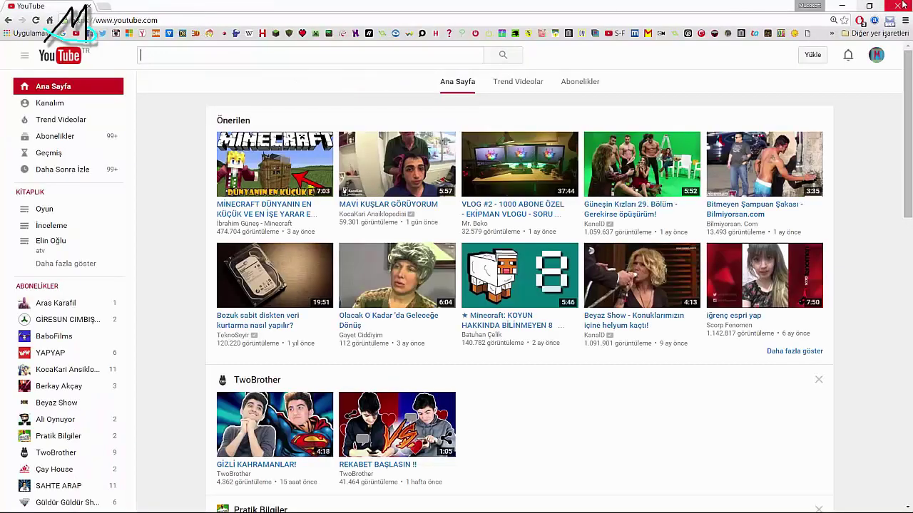
pyautogui.click(902, 6)
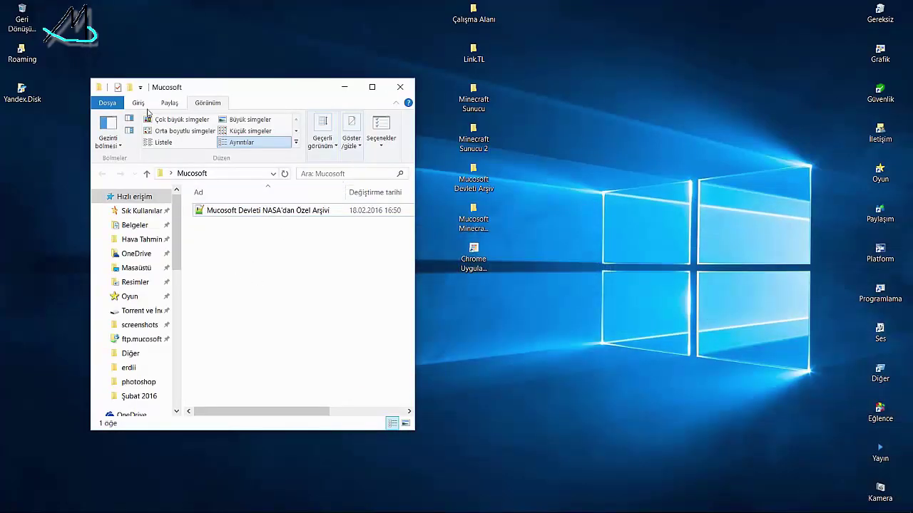
# View the navigation pane's display options for the folder window.
pyautogui.click(115, 146)
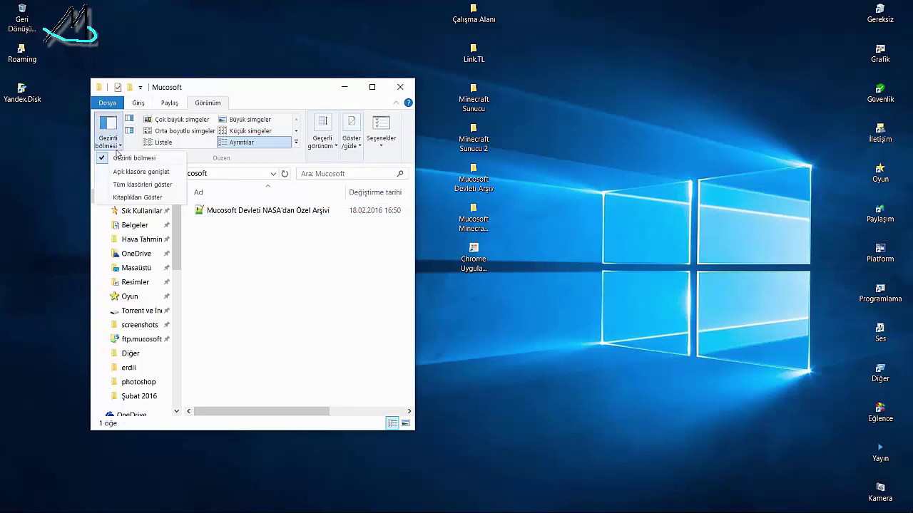
pyautogui.click(135, 194)
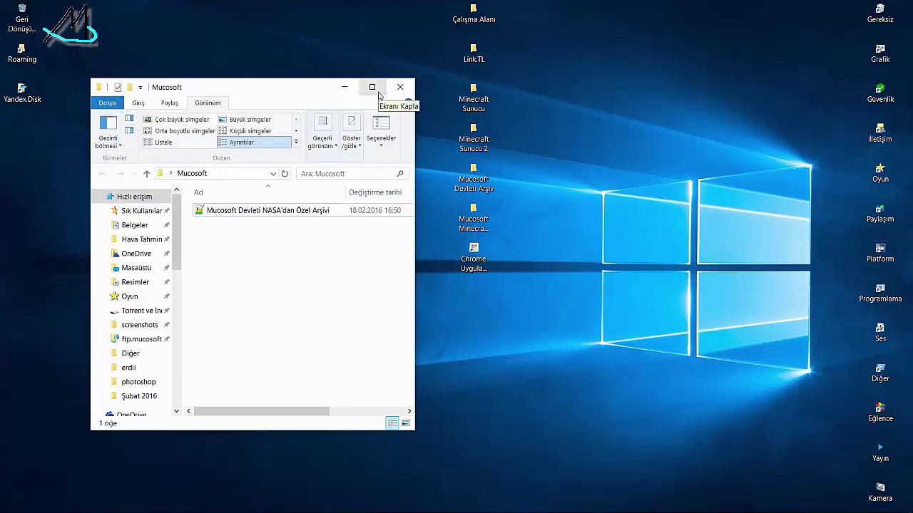
# Try moving the folder window against the screen edge, move it back onto the desktop, and make it taller.
pyautogui.moveTo(262, 94); pyautogui.dragTo(2, 116)
pyautogui.moveTo(210, 13); pyautogui.dragTo(356, 17)
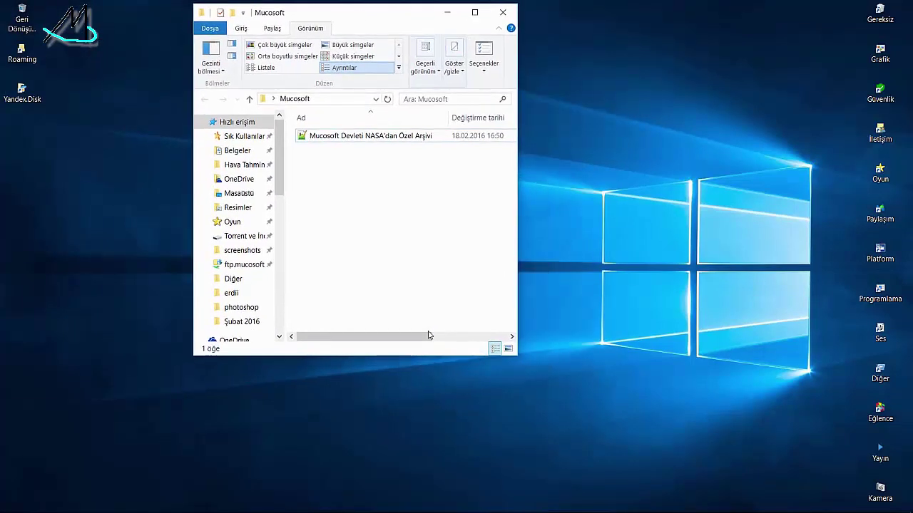
pyautogui.moveTo(413, 358); pyautogui.dragTo(413, 447)
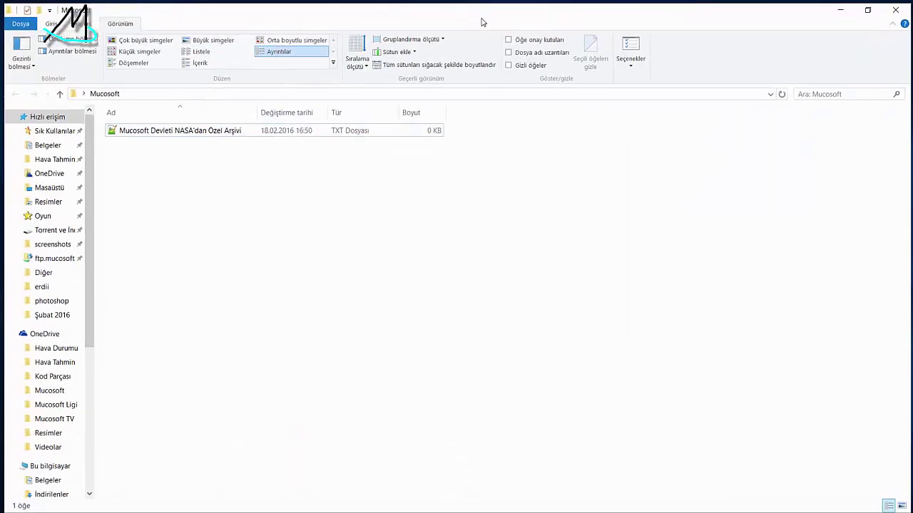
# Maximize the folder window, switch full-screen view on and off, and restore the window's size.
pyautogui.click(474, 12)
pyautogui.press('F11')
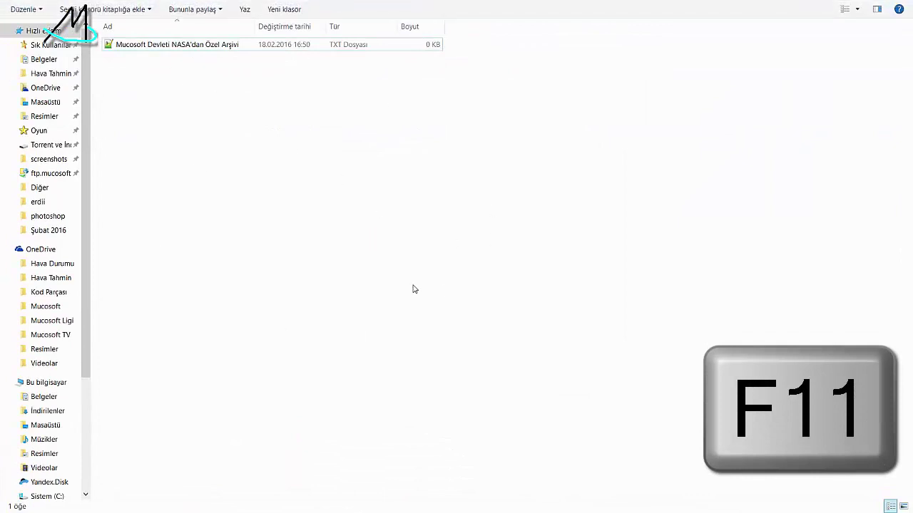
pyautogui.press('F11')
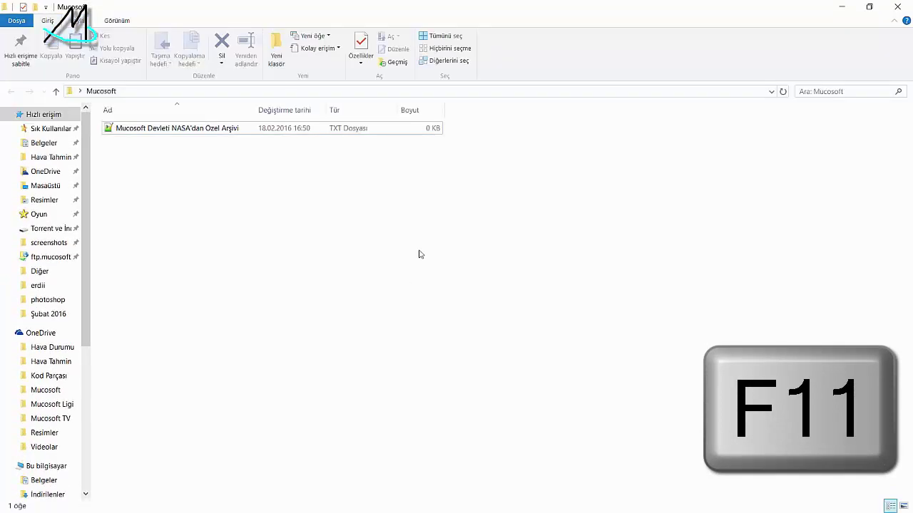
pyautogui.doubleClick(476, 6)
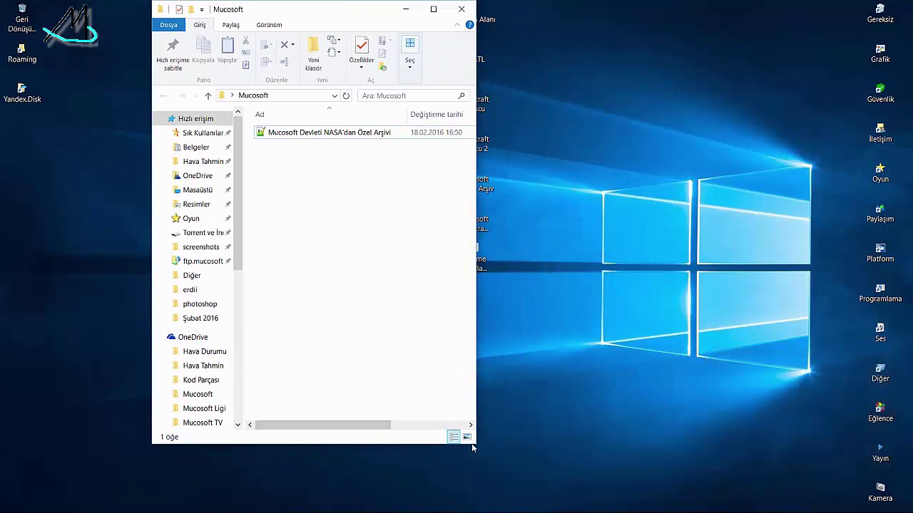
# Enlarge and reposition the folder window, and view the customization choices of its Quick Access Toolbar.
pyautogui.moveTo(476, 443); pyautogui.dragTo(679, 471)
pyautogui.moveTo(437, 14); pyautogui.dragTo(429, 24)
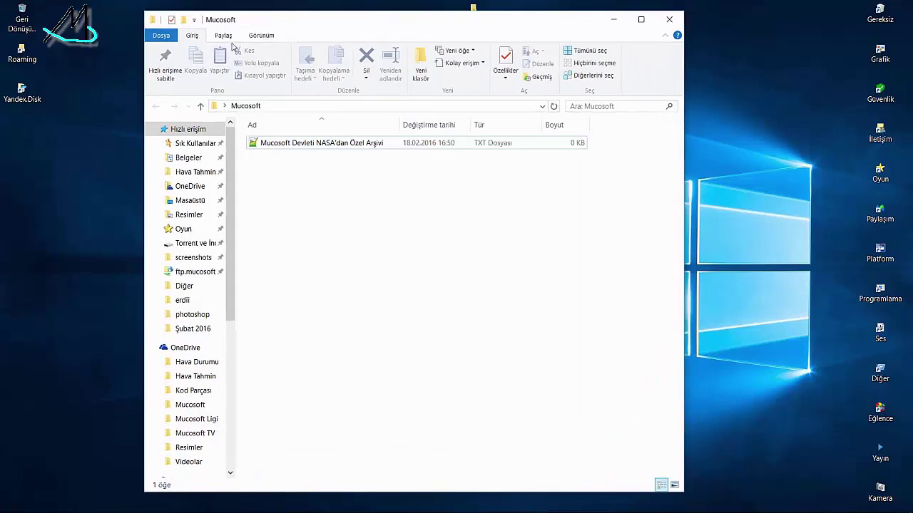
pyautogui.click(192, 20)
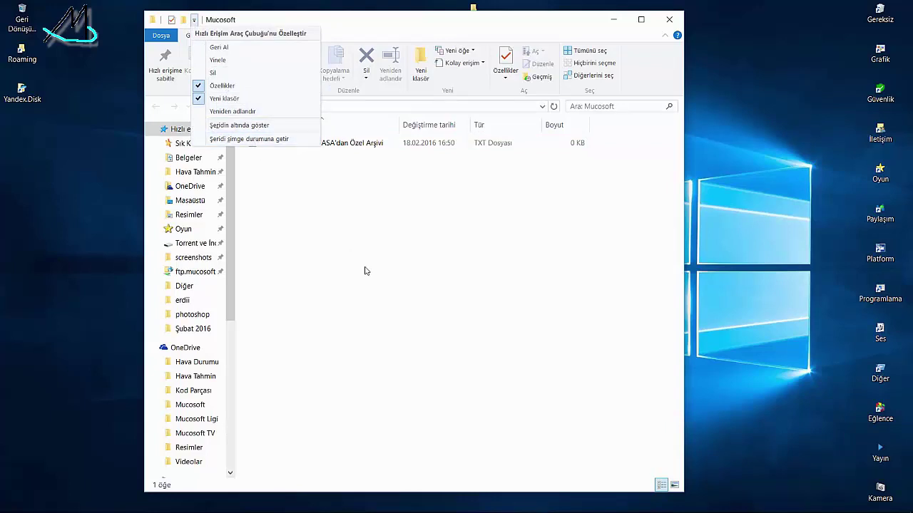
pyautogui.click(343, 252)
# Go to Bu bilgisayar from the navigation pane and look through its folders and drives.
pyautogui.scroll(-3, 166, 265)
pyautogui.scroll(-4, 166, 271)
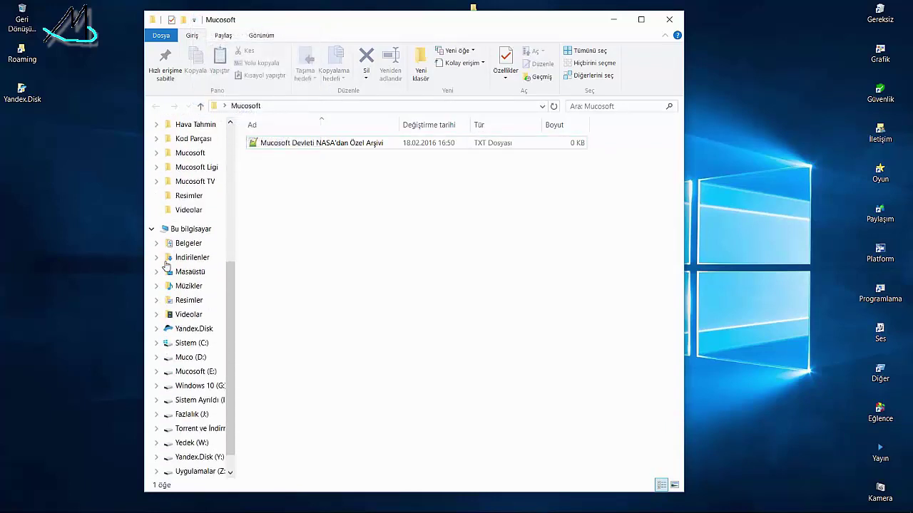
pyautogui.click(193, 200)
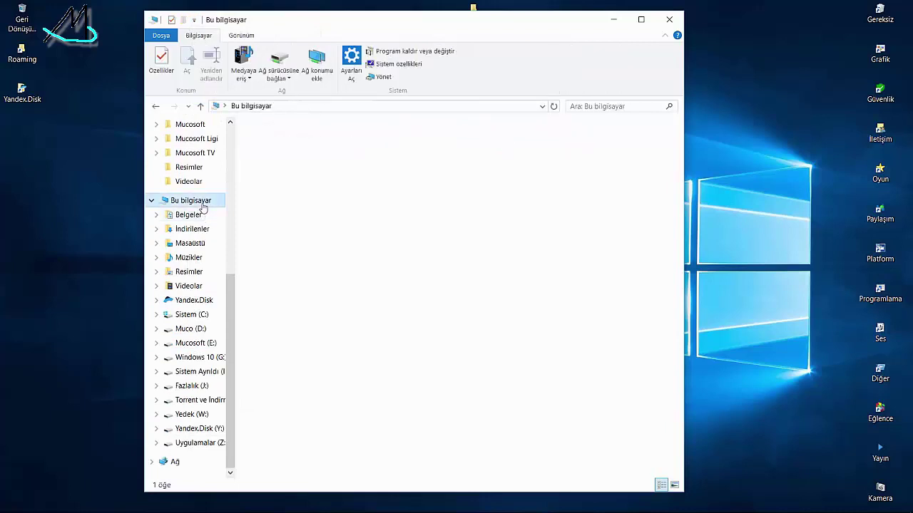
pyautogui.scroll(-1, 485, 285)
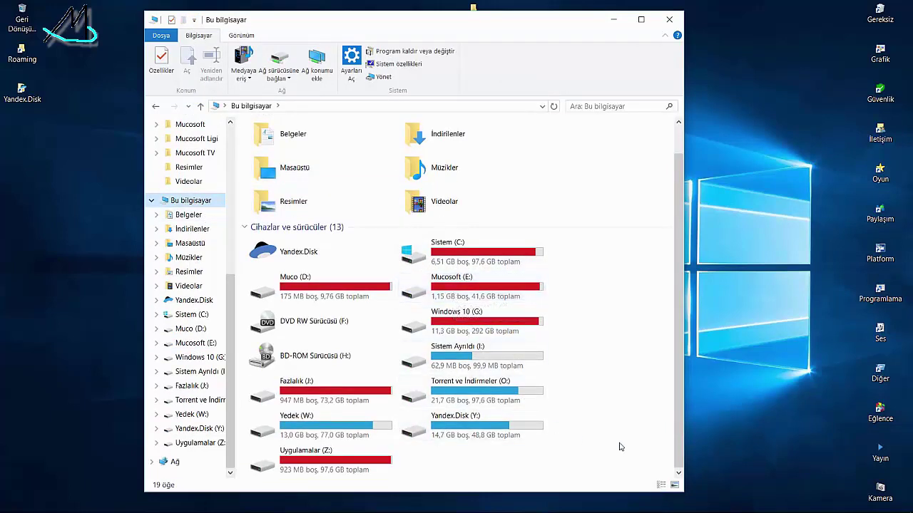
pyautogui.scroll(1, 620, 445)
# Open the Belgeler folder, look through its contents, and select the Mucosoft subfolder.
pyautogui.doubleClick(272, 151)
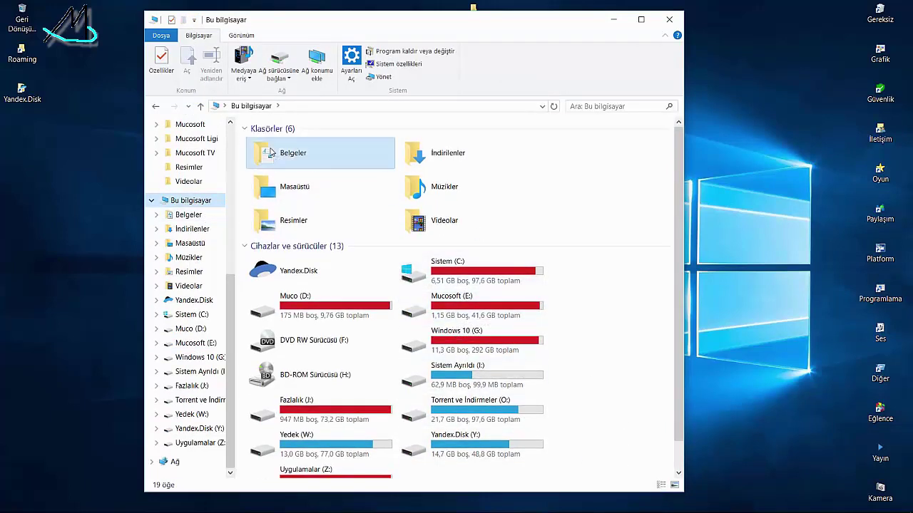
pyautogui.scroll(-3, 408, 230)
pyautogui.scroll(3, 408, 230)
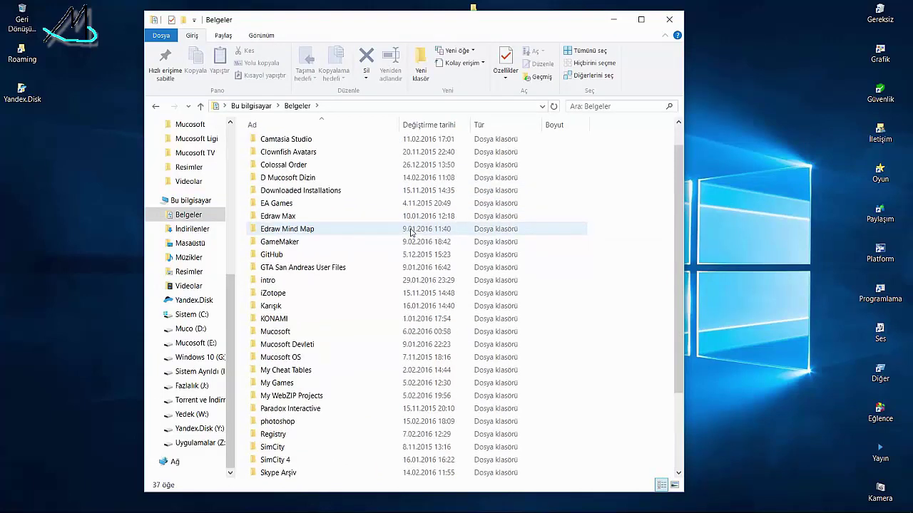
pyautogui.click(270, 361)
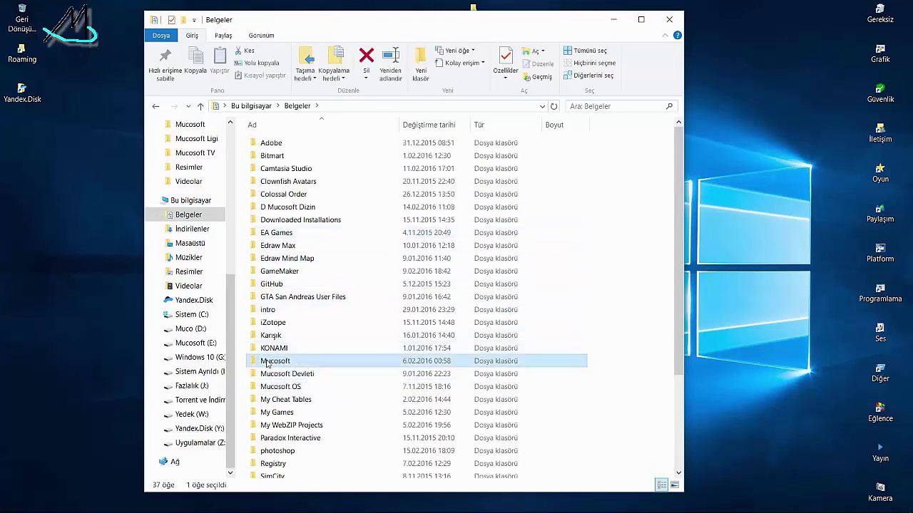
# Return from Belgeler to Bu bilgisayar, and go to Hızlı erişim in the navigation pane.
pyautogui.click(657, 242)
pyautogui.click(155, 106)
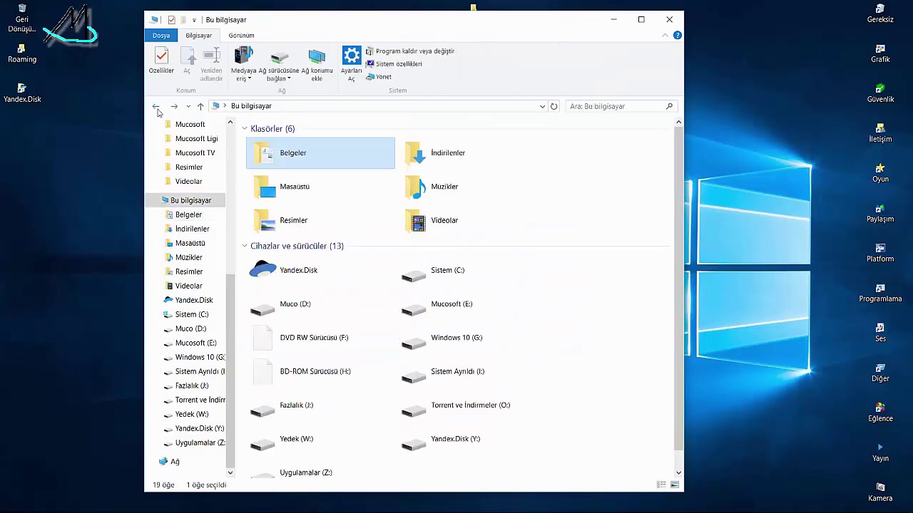
pyautogui.scroll(6, 167, 124)
pyautogui.scroll(1, 168, 124)
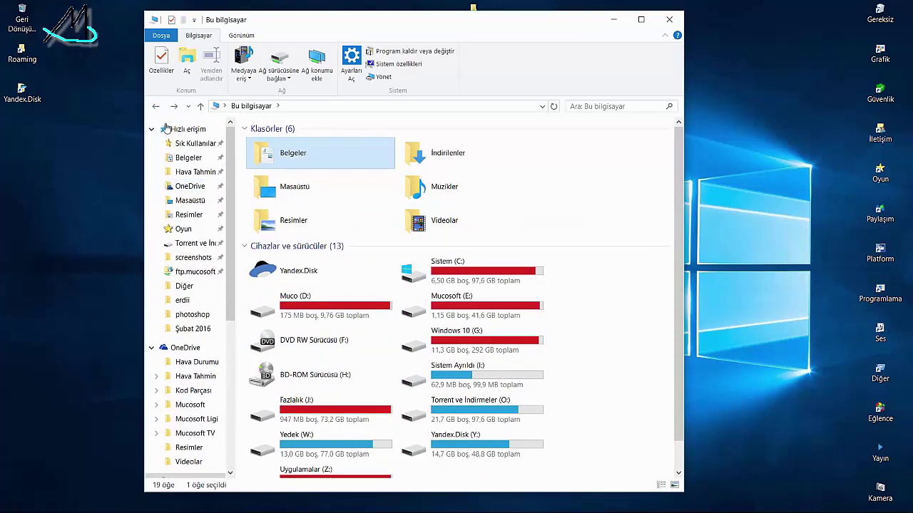
pyautogui.click(171, 124)
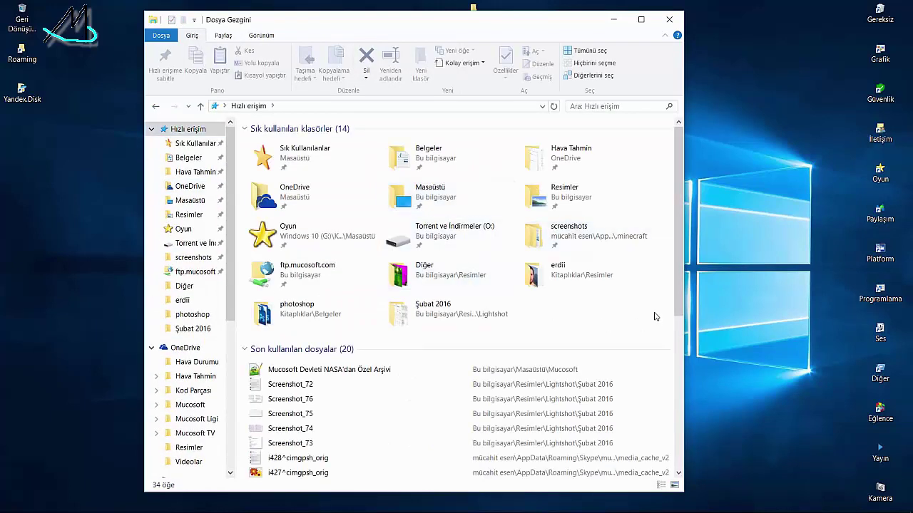
# Display the Hızlı erişim items as Orta boyutlu simgeler, view the remaining layout choices, and shrink and enlarge the icons.
pyautogui.click(259, 36)
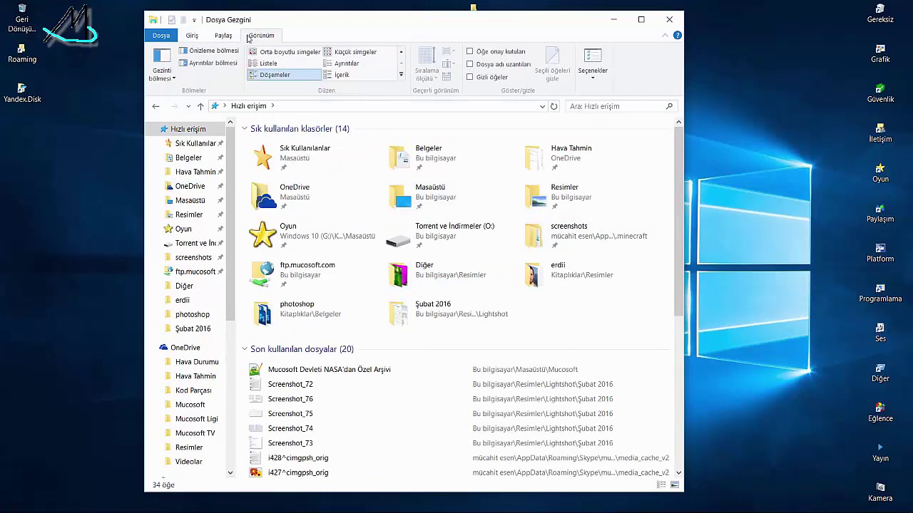
pyautogui.click(284, 53)
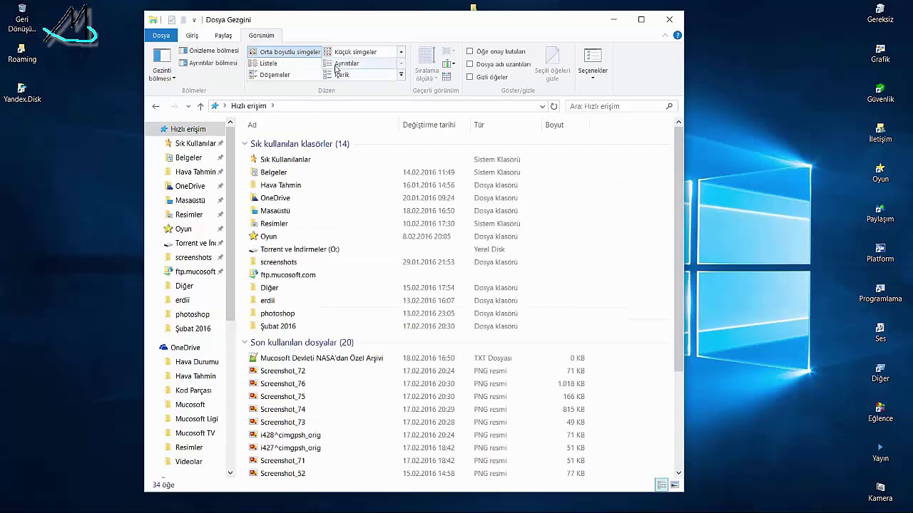
pyautogui.click(401, 77)
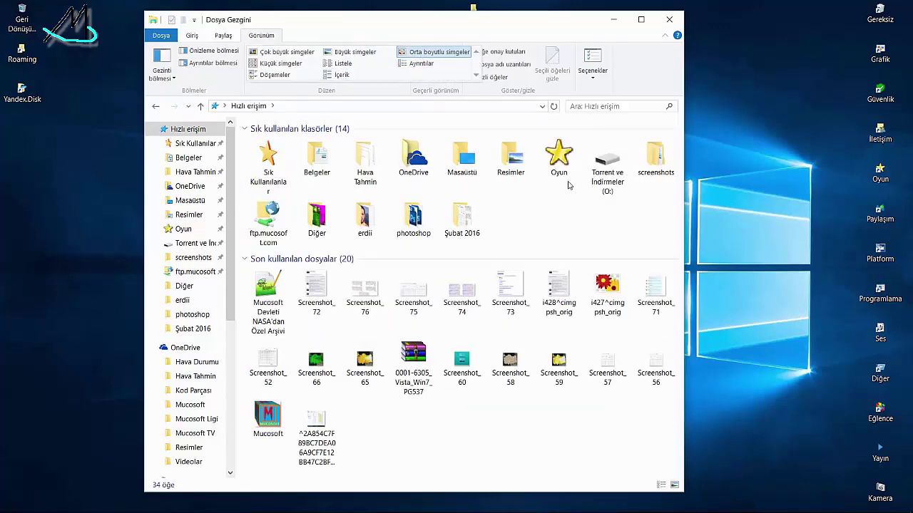
pyautogui.click(593, 214)
pyautogui.keyDown('ctrl'); pyautogui.scroll(-2, 593, 214); pyautogui.keyUp('ctrl')
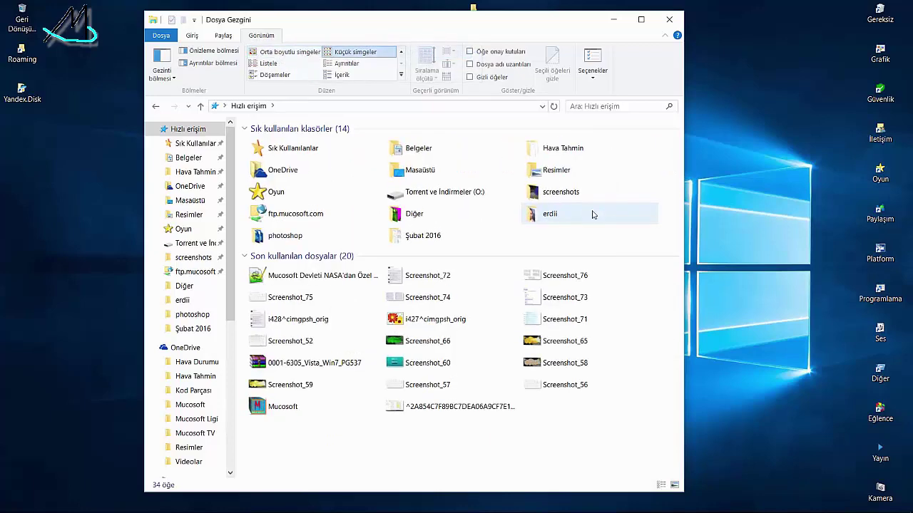
pyautogui.keyDown('ctrl'); pyautogui.scroll(2, 593, 214); pyautogui.keyUp('ctrl')
pyautogui.keyDown('ctrl'); pyautogui.scroll(1, 592, 214); pyautogui.keyUp('ctrl')
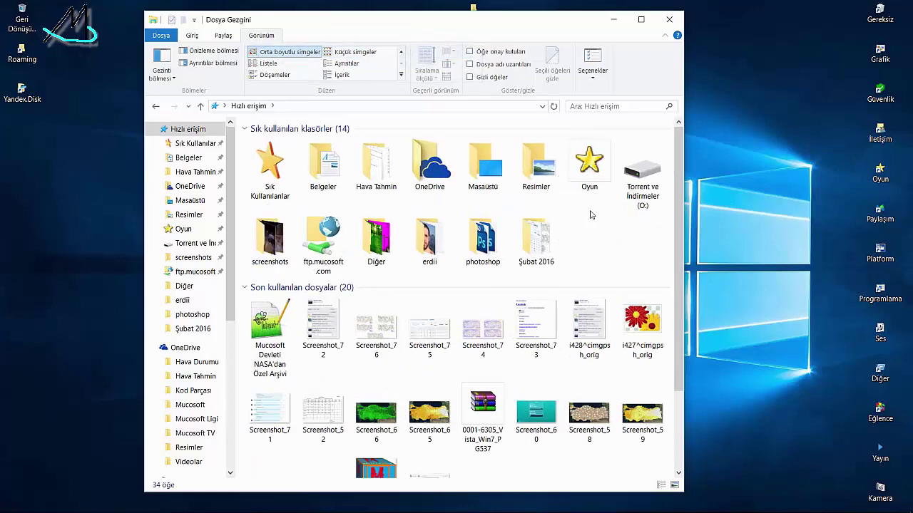
# Switch the Hızlı erişim layout to Listele and Küçük simgeler, and return it to Döşemeler.
pyautogui.click(269, 63)
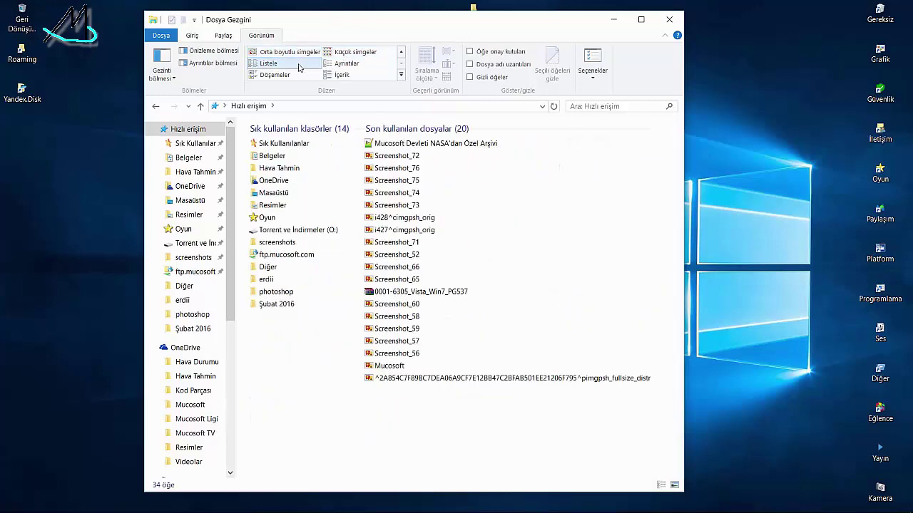
pyautogui.click(359, 53)
pyautogui.click(274, 74)
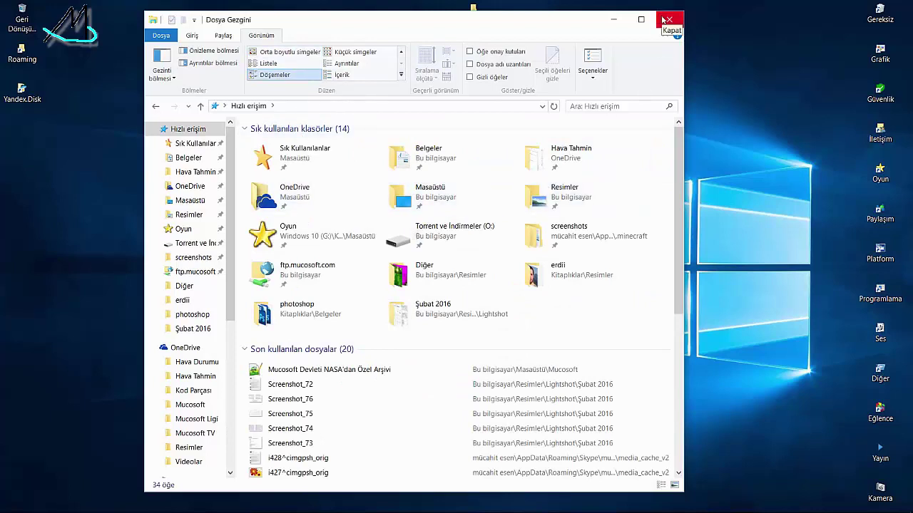
# Turn the display of hidden items on and off, and do the same for file name extensions.
pyautogui.click(491, 83)
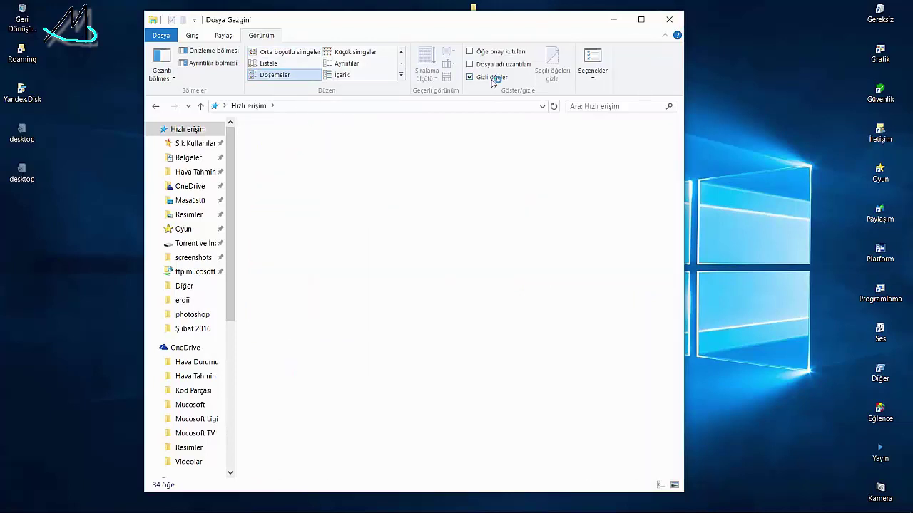
pyautogui.click(491, 80)
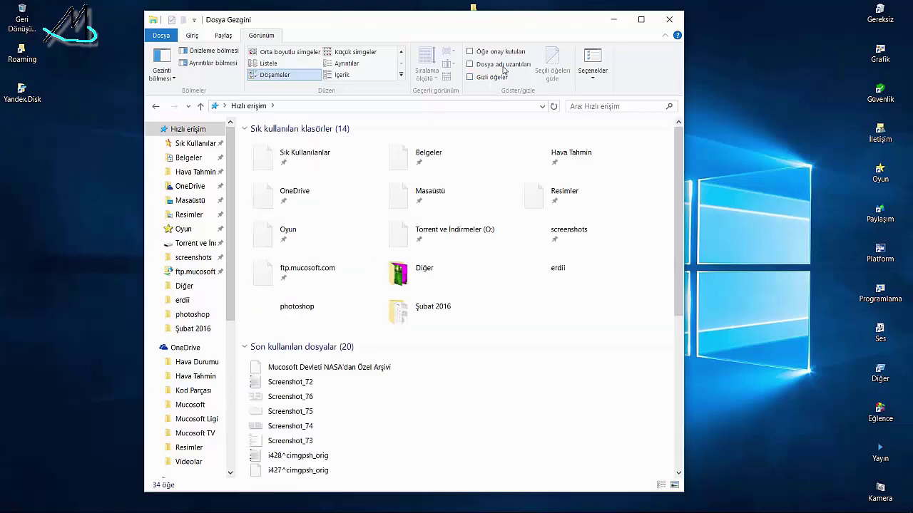
pyautogui.click(505, 69)
pyautogui.scroll(-5, 342, 371)
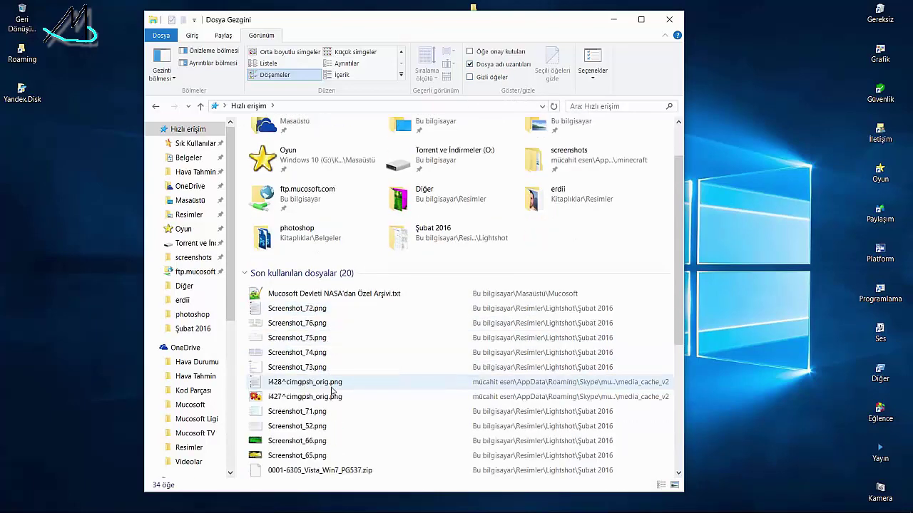
pyautogui.click(470, 65)
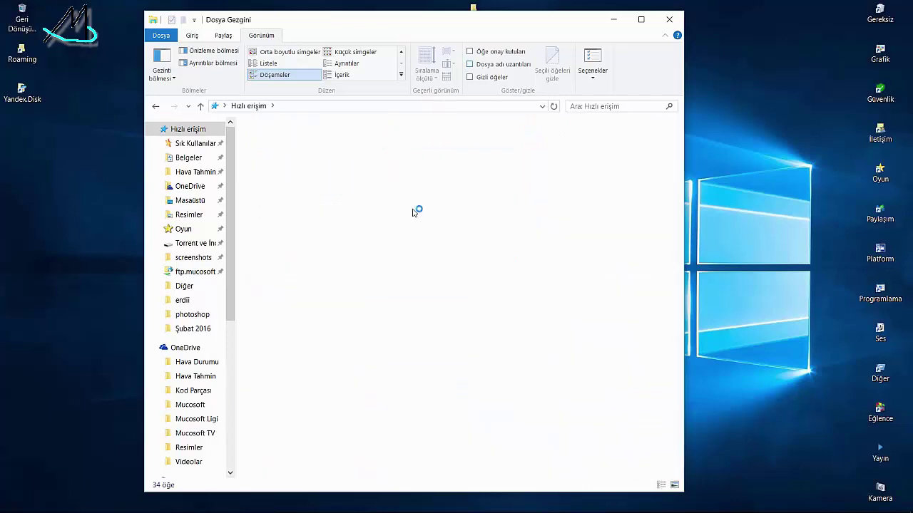
pyautogui.scroll(-5, 430, 235)
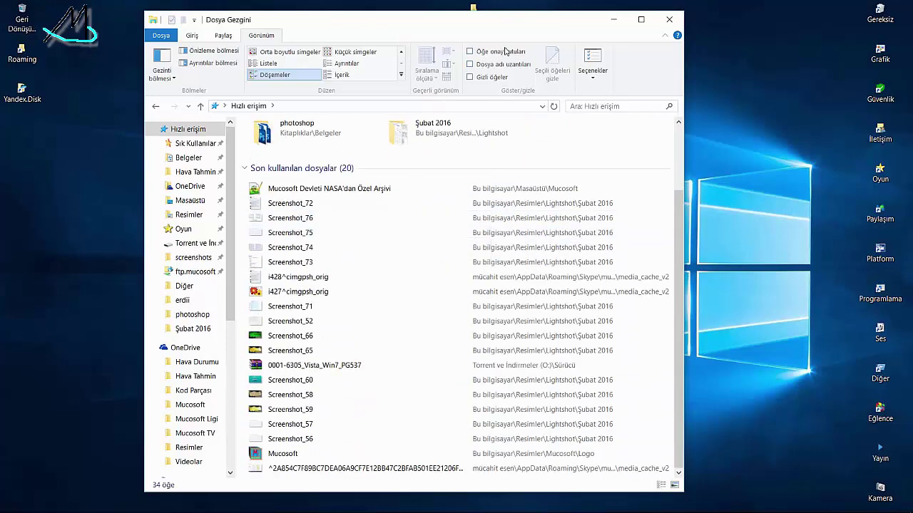
# Enable item check boxes, tick and untick Screenshot_73, and disable the check boxes again.
pyautogui.click(503, 51)
pyautogui.scroll(-2, 250, 428)
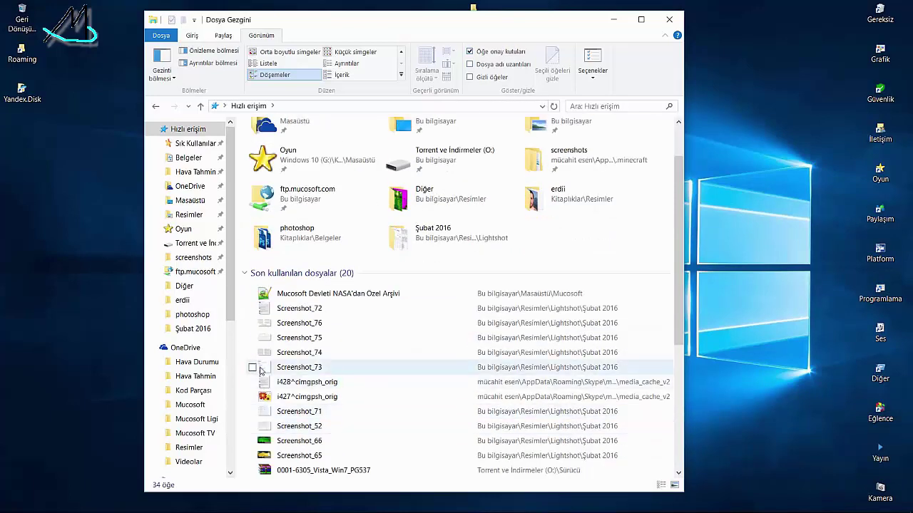
pyautogui.click(253, 367)
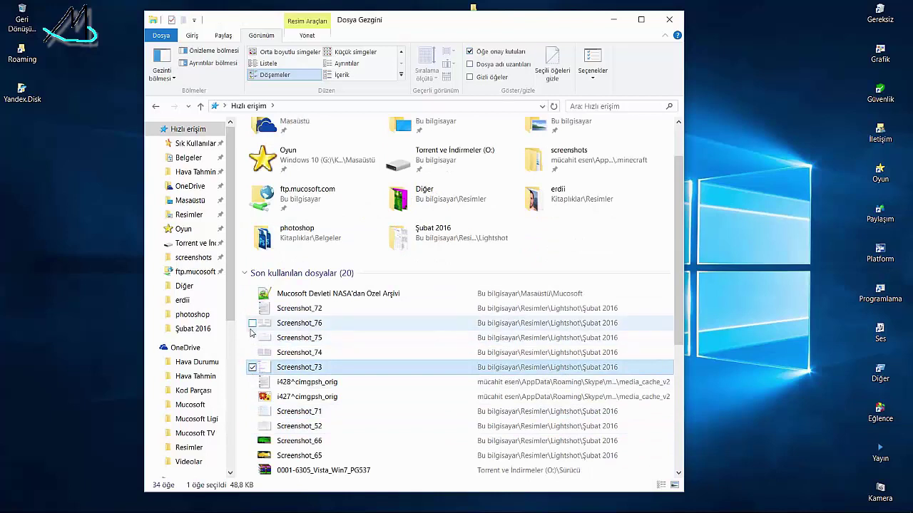
pyautogui.click(252, 368)
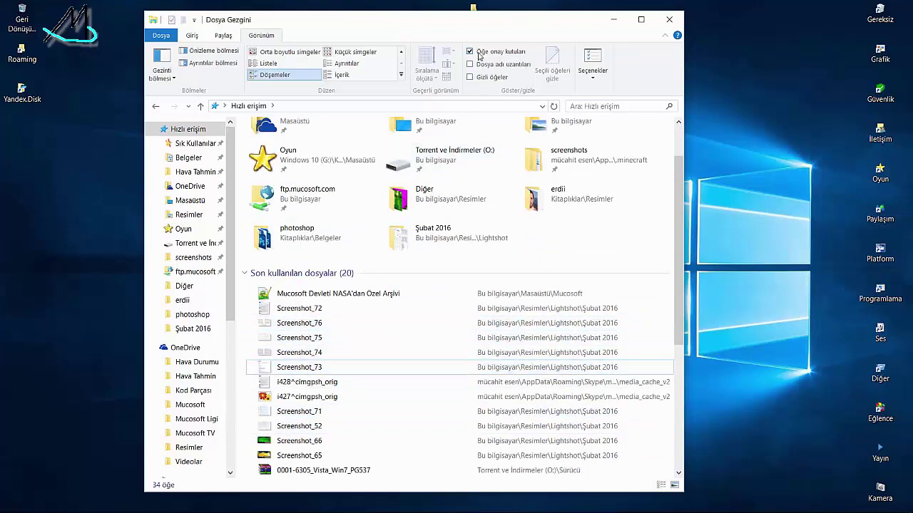
pyautogui.click(479, 54)
# View the Seçenekler choices for the folder and the hidden notification area icons.
pyautogui.click(594, 78)
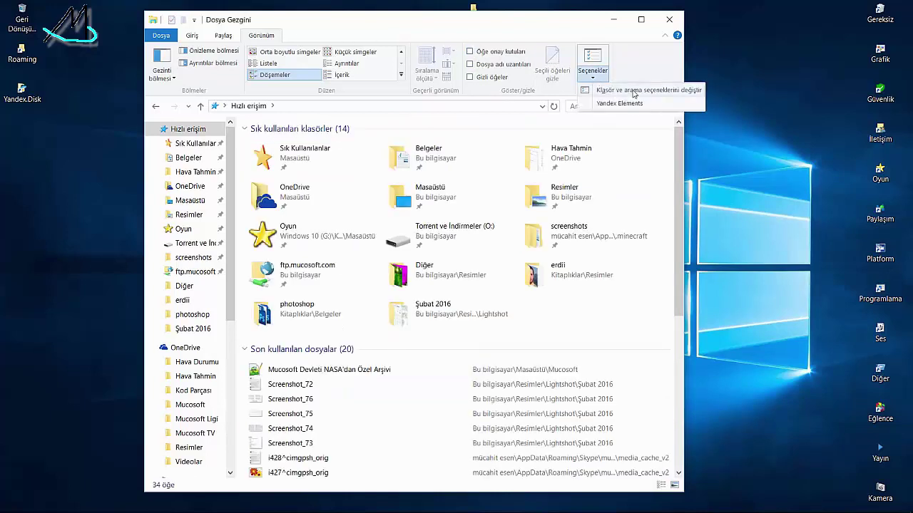
pyautogui.click(658, 70)
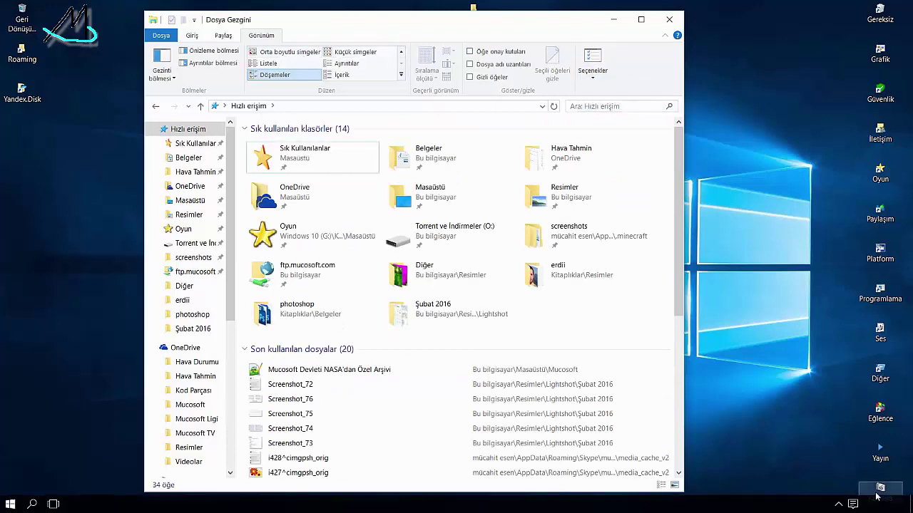
pyautogui.click(839, 504)
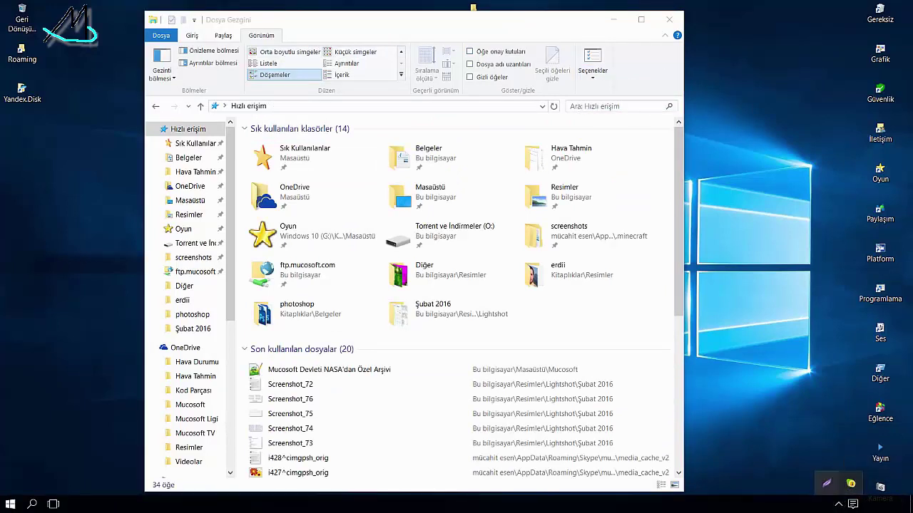
# Move the folder window slightly and place its Quick Access Toolbar below the ribbon.
pyautogui.moveTo(429, 27); pyautogui.dragTo(421, 31)
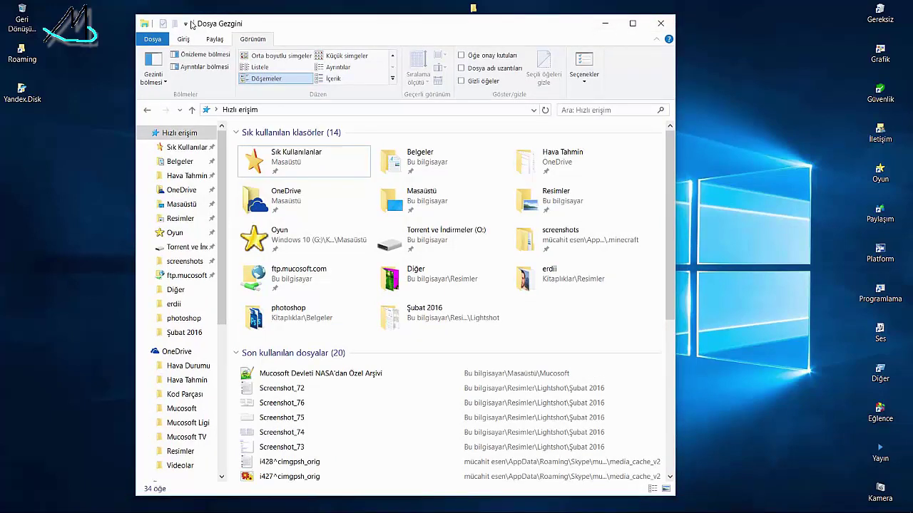
pyautogui.click(185, 24)
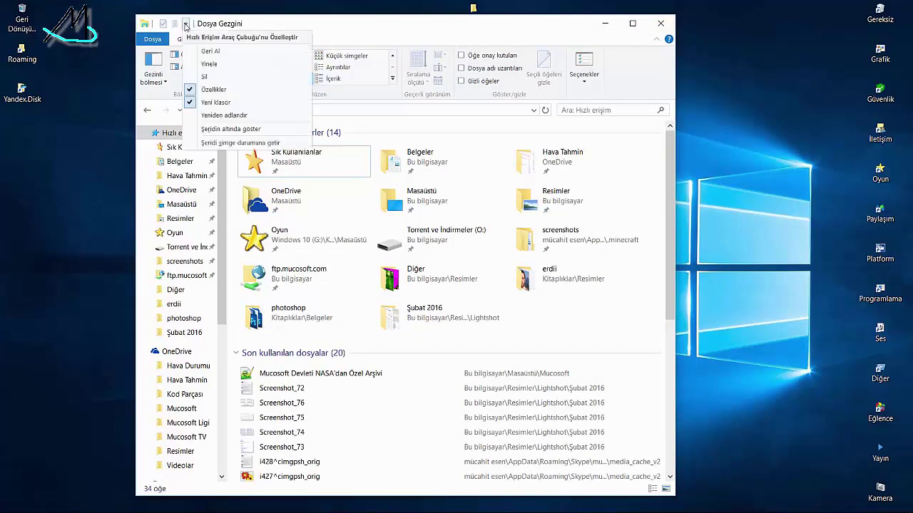
pyautogui.click(254, 136)
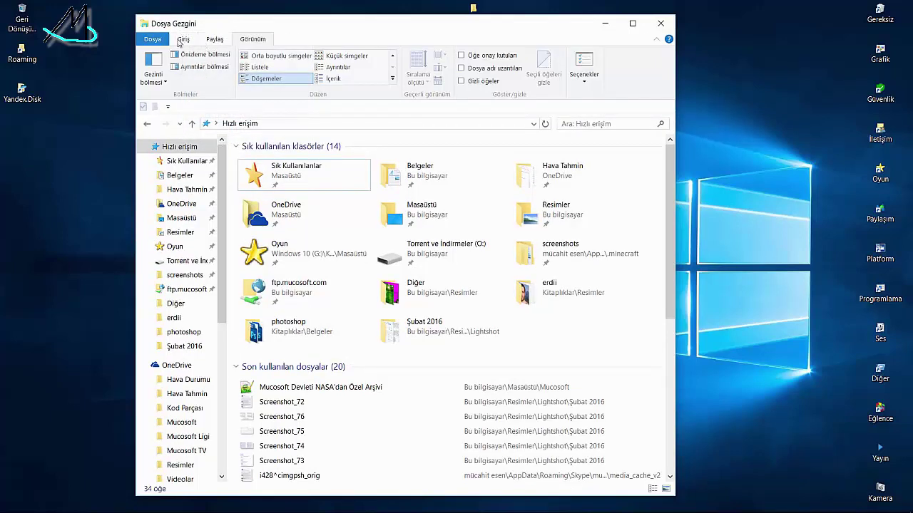
# Switch the layout between Ayrıntılar and Büyük simgeler in a maximized window, and return to Döşemeler and the smaller window.
pyautogui.click(649, 491)
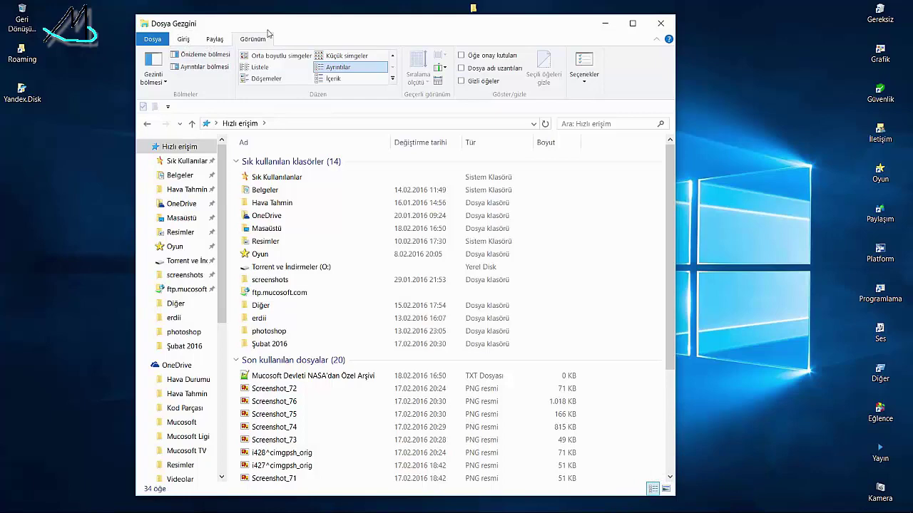
pyautogui.click(632, 23)
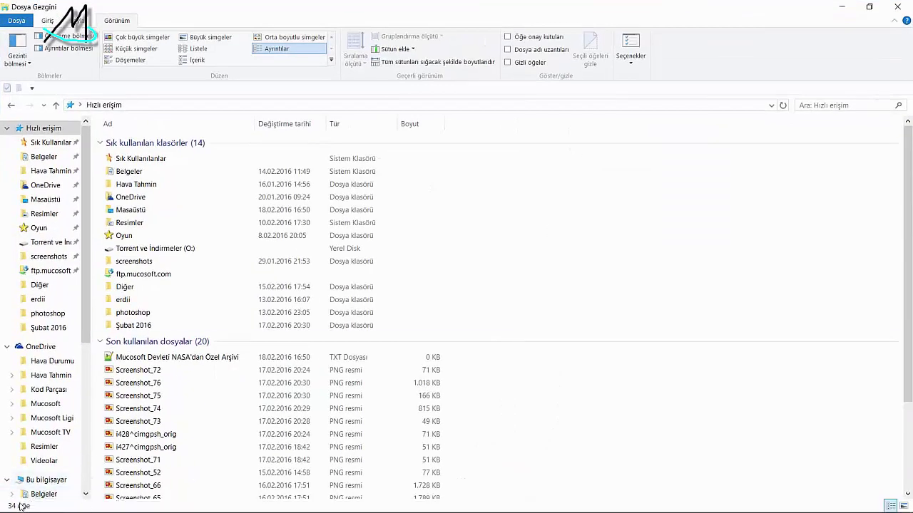
pyautogui.click(904, 506)
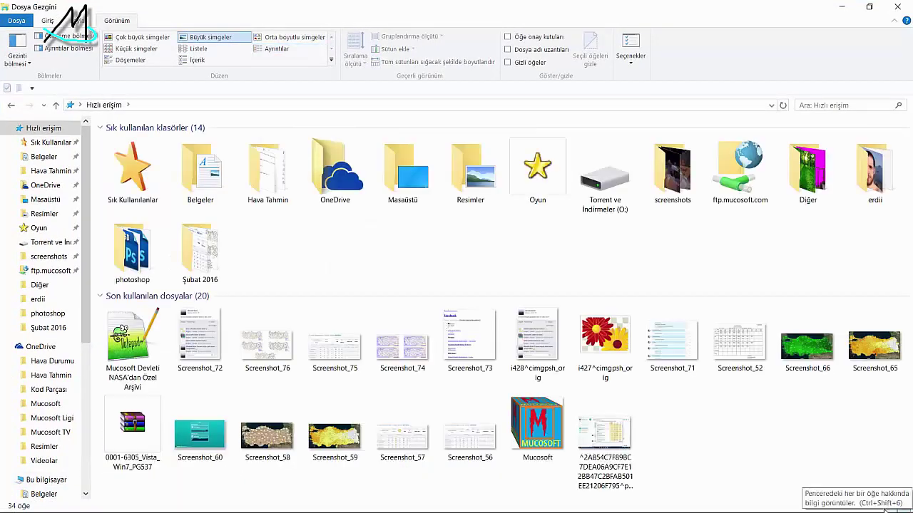
pyautogui.click(890, 506)
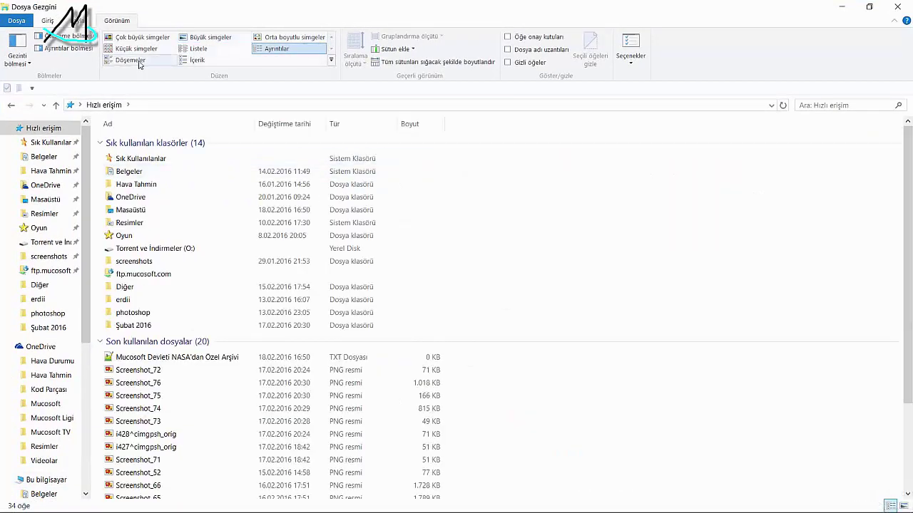
pyautogui.click(132, 60)
pyautogui.moveTo(162, 5); pyautogui.dragTo(166, 29)
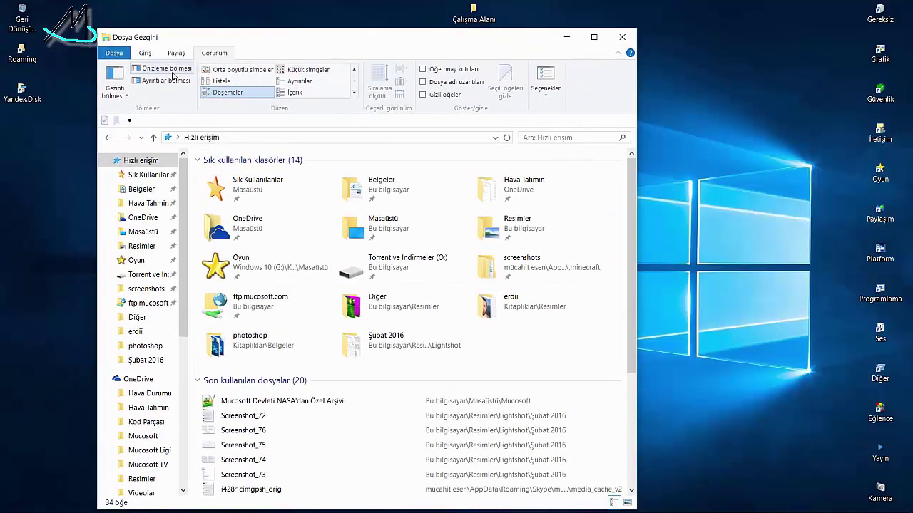
# Try the details and preview panes, turn them off again, and view the navigation pane options.
pyautogui.click(169, 81)
pyautogui.click(163, 67)
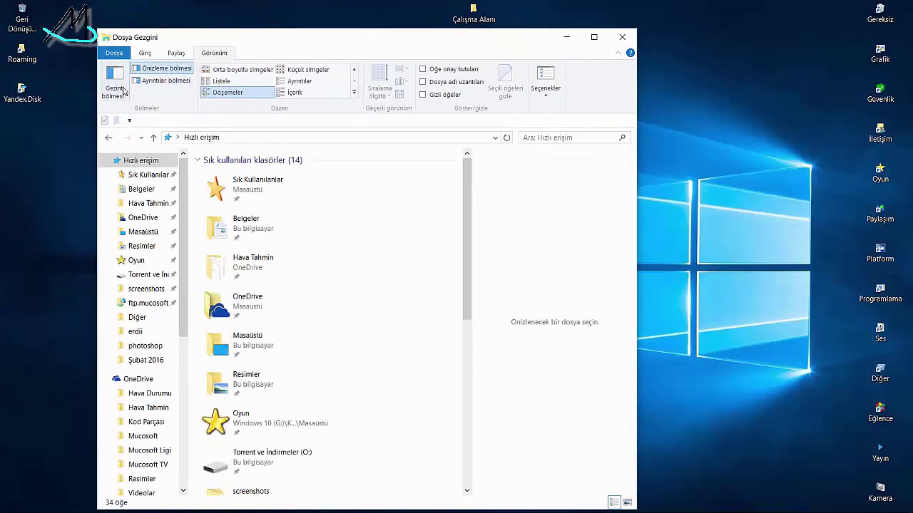
pyautogui.click(148, 70)
pyautogui.click(115, 89)
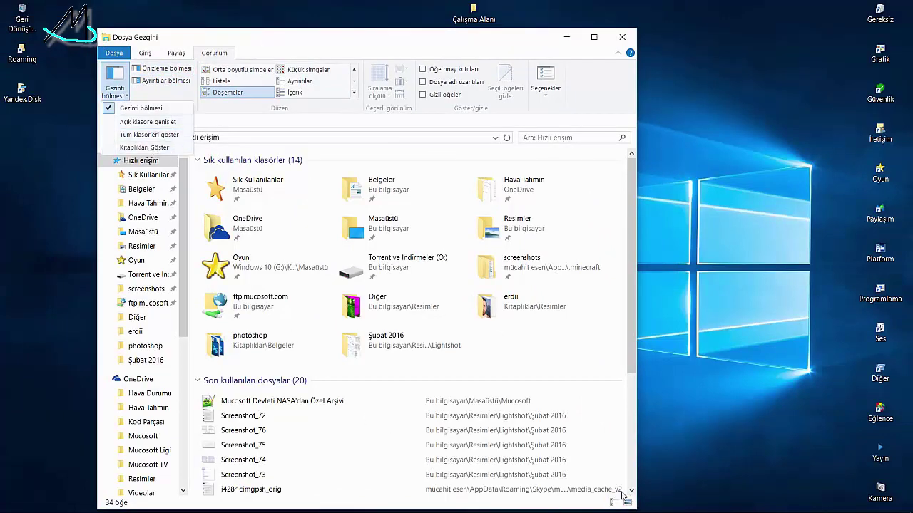
pyautogui.click(546, 37)
# Minimize and expand the ribbon, view the Quick Access Toolbar customization choices, and leave the ribbon expanded.
pyautogui.click(619, 54)
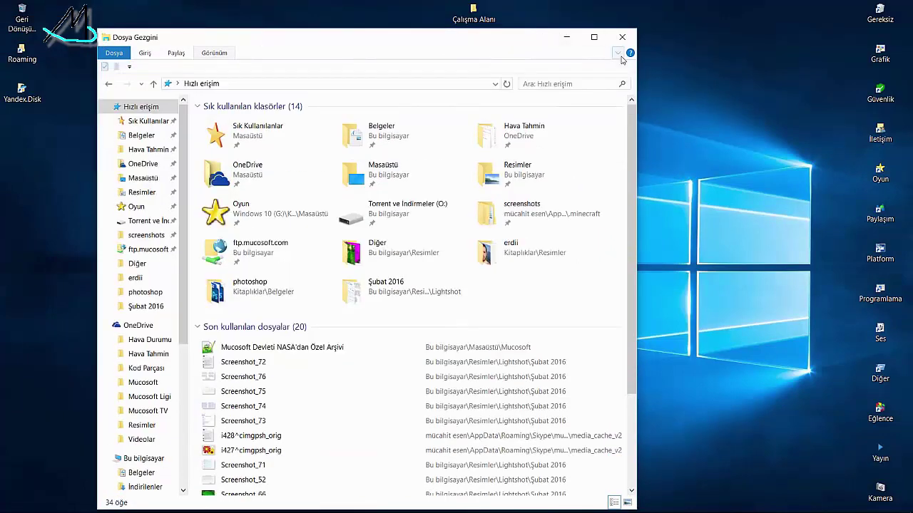
pyautogui.click(618, 54)
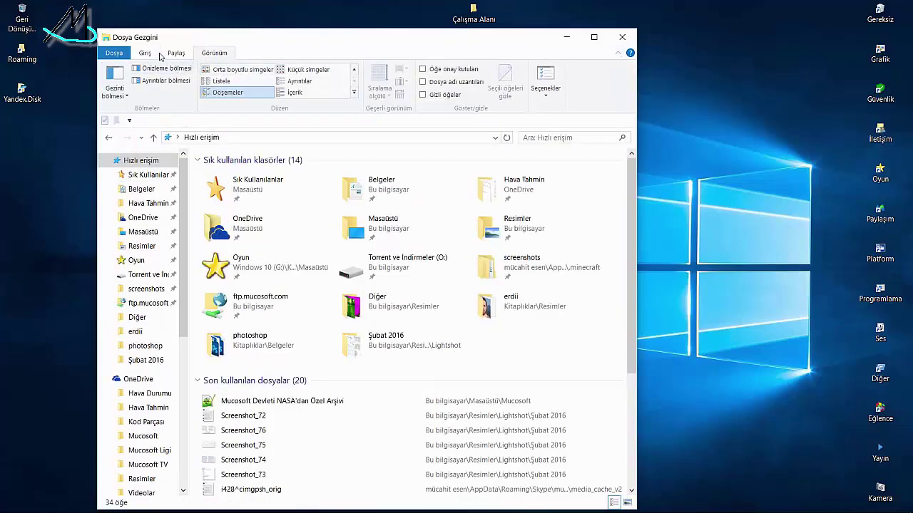
pyautogui.click(618, 53)
pyautogui.click(131, 67)
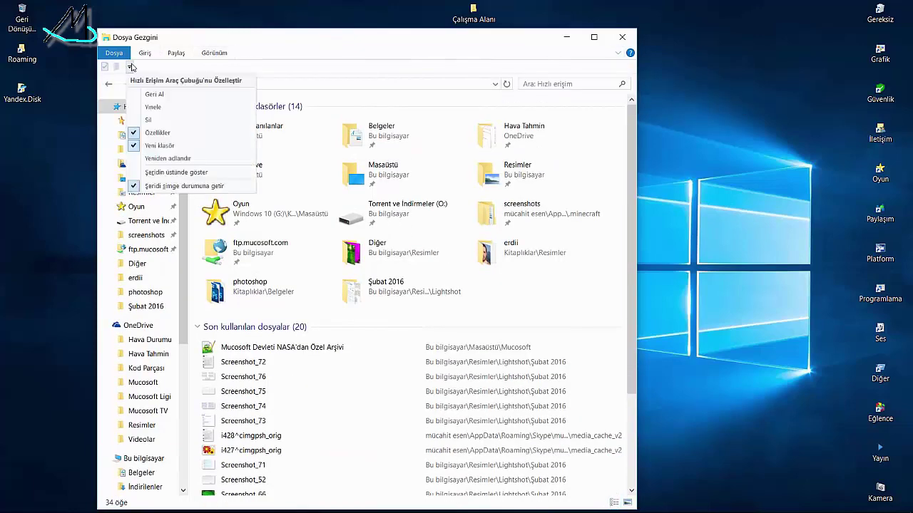
pyautogui.click(164, 170)
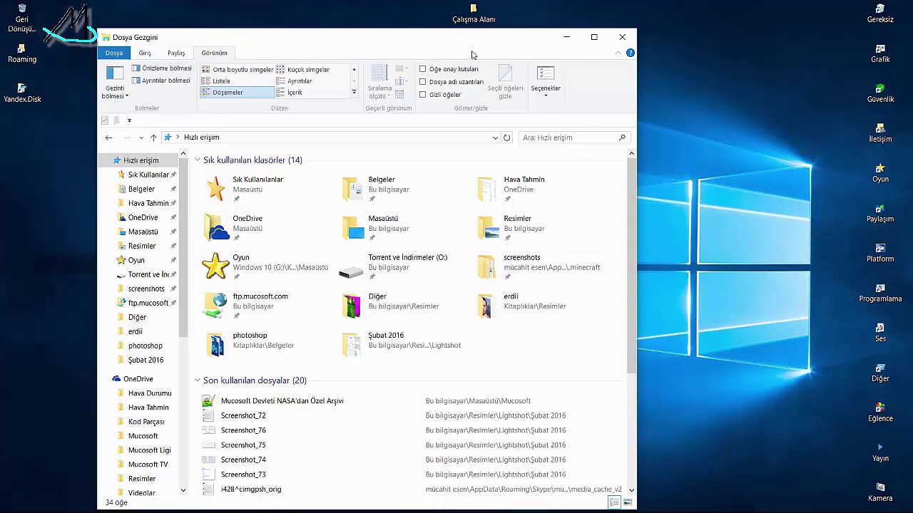
# Demonstrate the Quick Access Toolbar above and below the minimized ribbon, leave it above, expand the ribbon, and close the folder window.
pyautogui.click(617, 53)
pyautogui.click(131, 67)
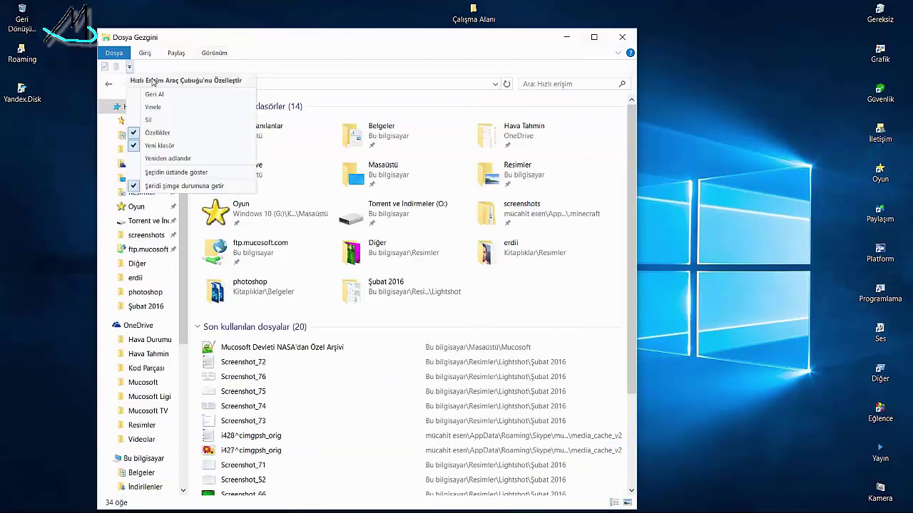
pyautogui.click(192, 177)
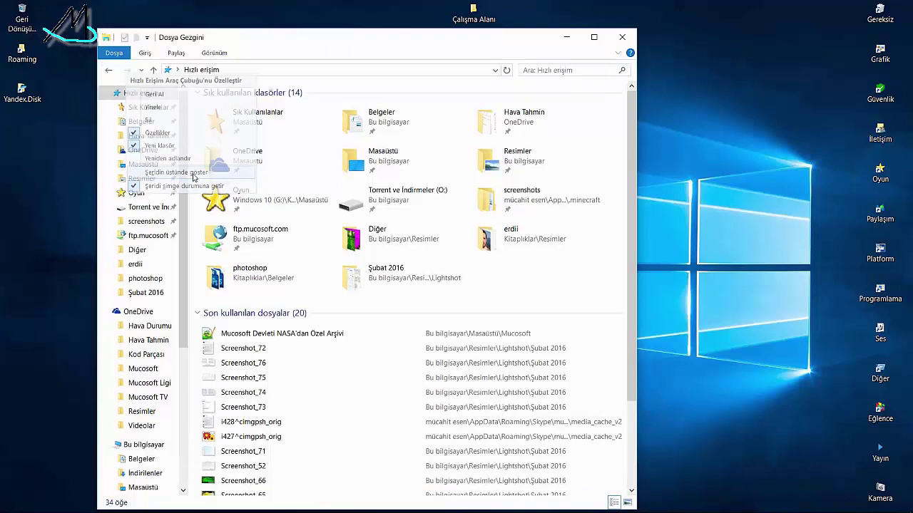
pyautogui.click(147, 39)
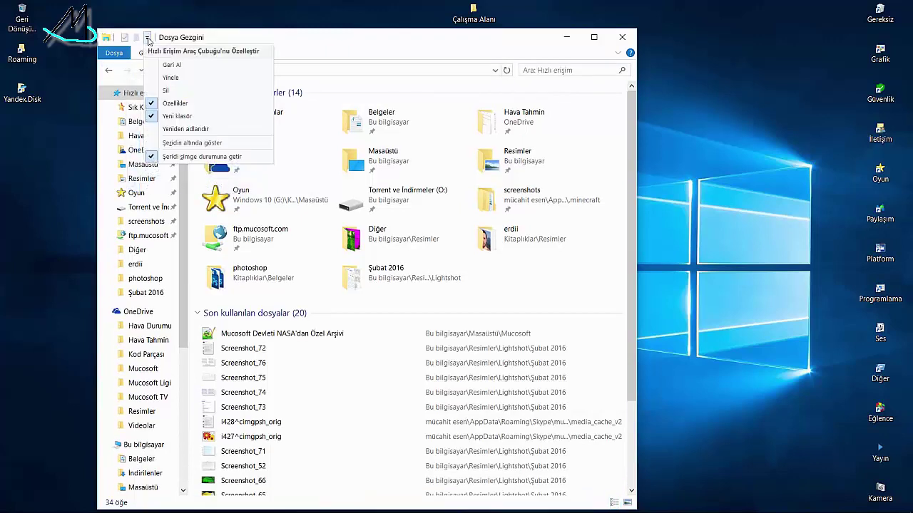
pyautogui.click(193, 142)
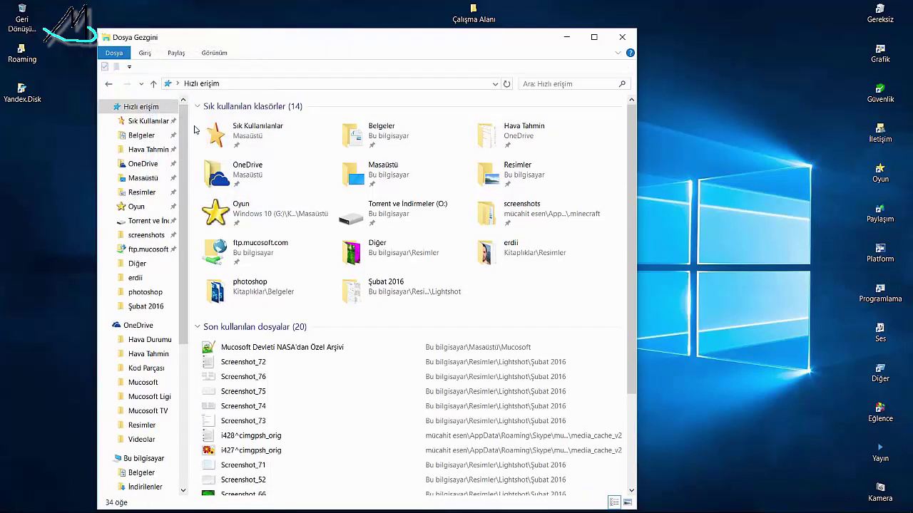
pyautogui.click(129, 67)
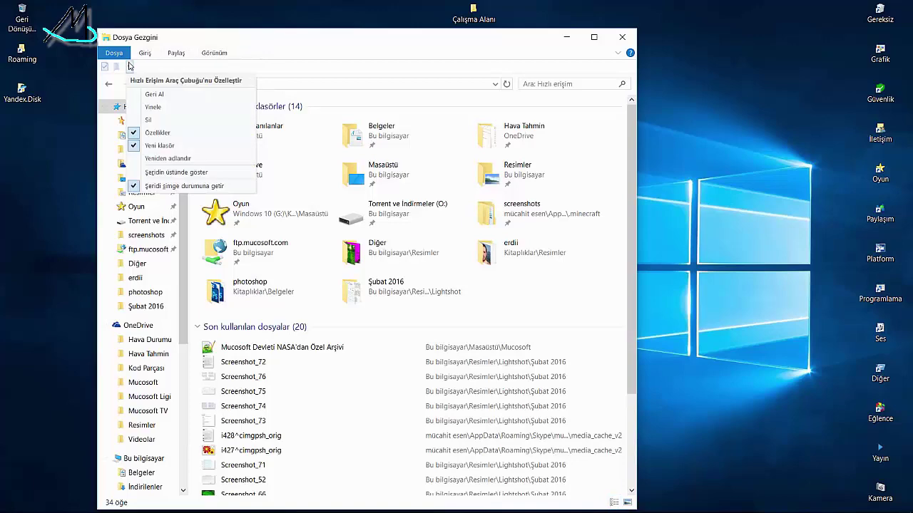
pyautogui.click(192, 178)
pyautogui.click(618, 54)
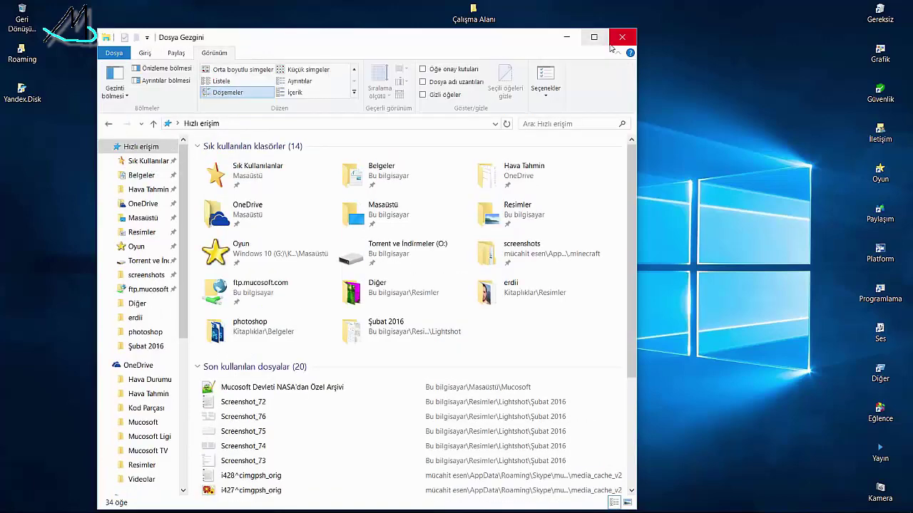
pyautogui.click(621, 37)
# Permanently delete the Mucosoft folder from the desktop, including its desktop system file, and refresh the desktop.
pyautogui.click(248, 173)
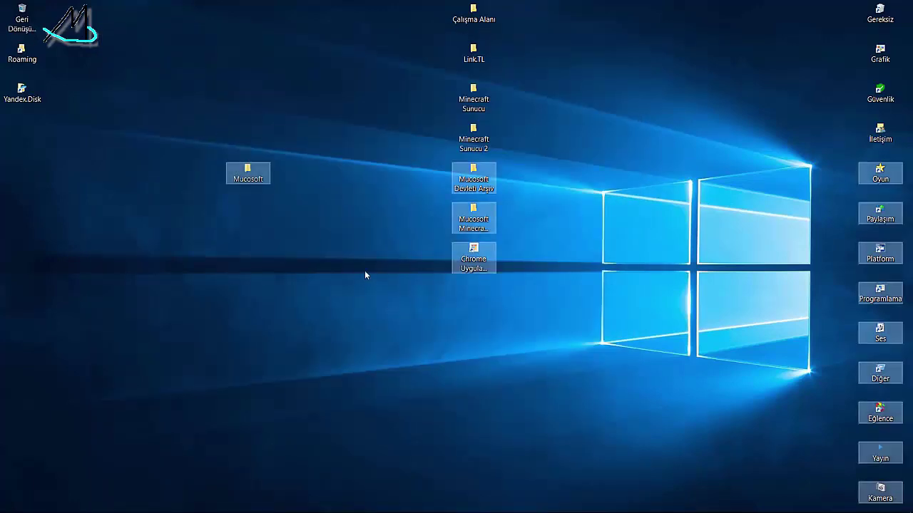
pyautogui.hotkey('shift', 'Delete')
pyautogui.click(555, 274)
pyautogui.click(247, 174)
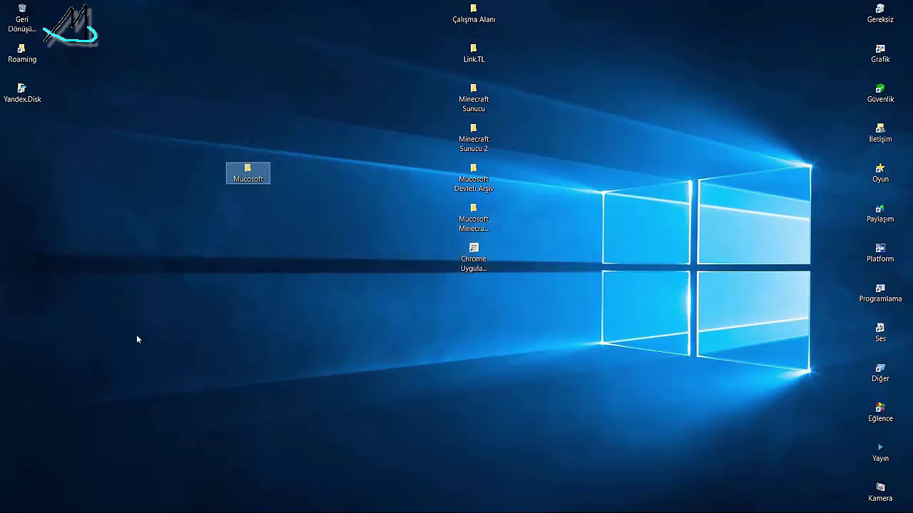
pyautogui.hotkey('shift', 'Delete')
pyautogui.press('Return')
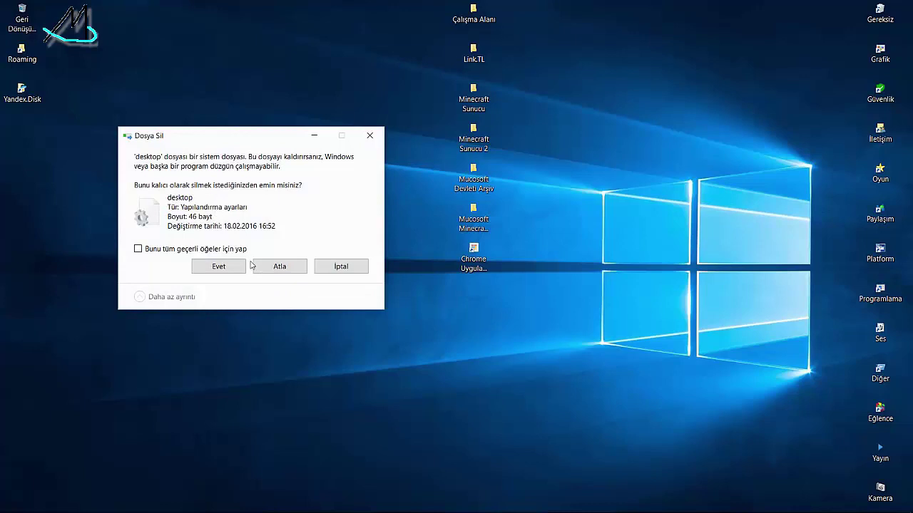
pyautogui.click(218, 266)
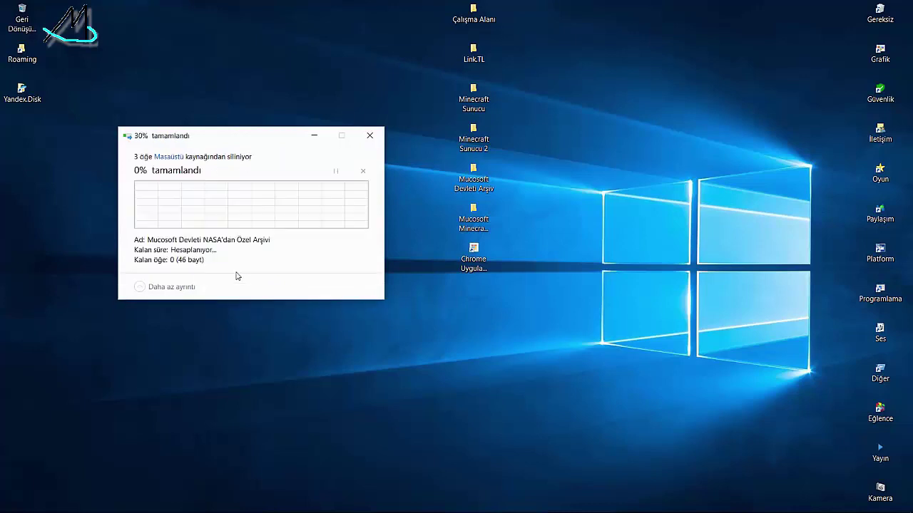
pyautogui.rightClick(543, 96)
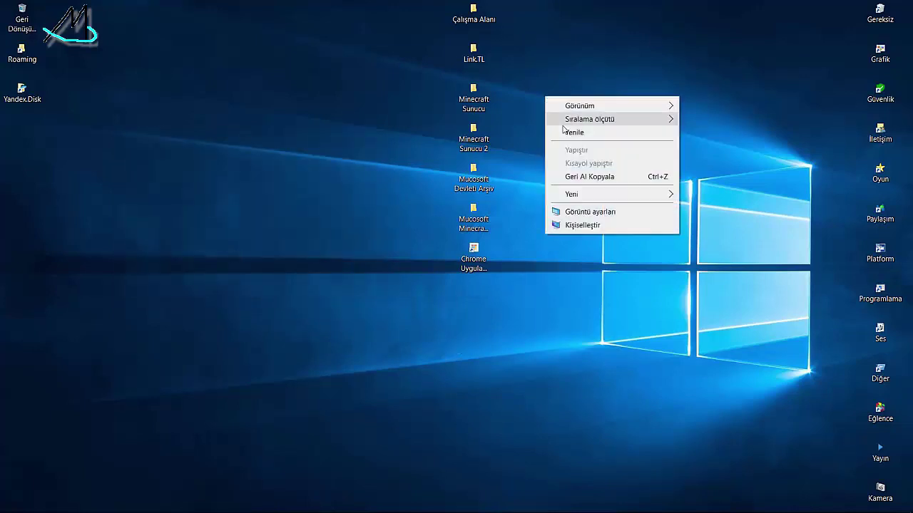
pyautogui.click(574, 136)
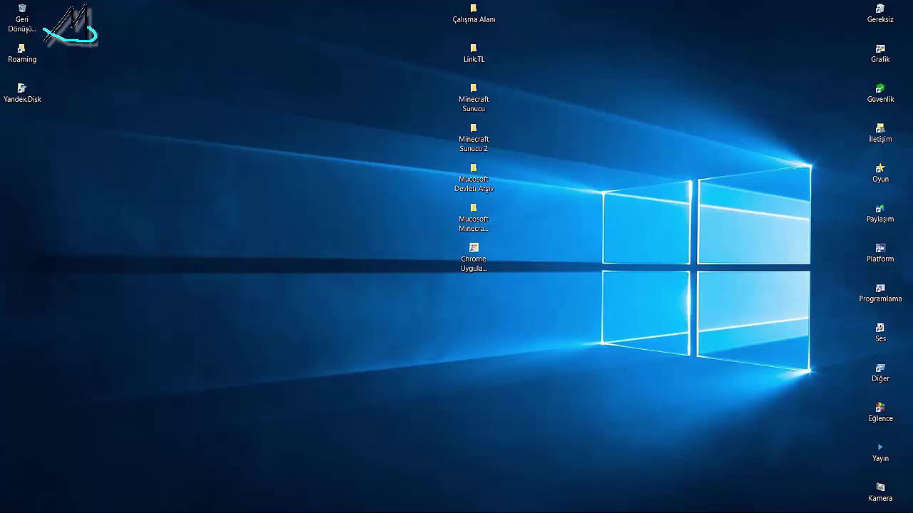
# Switch to Skype and go to the newest messages in the open group conversation.
pyautogui.moveTo(417, 509)
pyautogui.hotkey('alt', 'Tab')
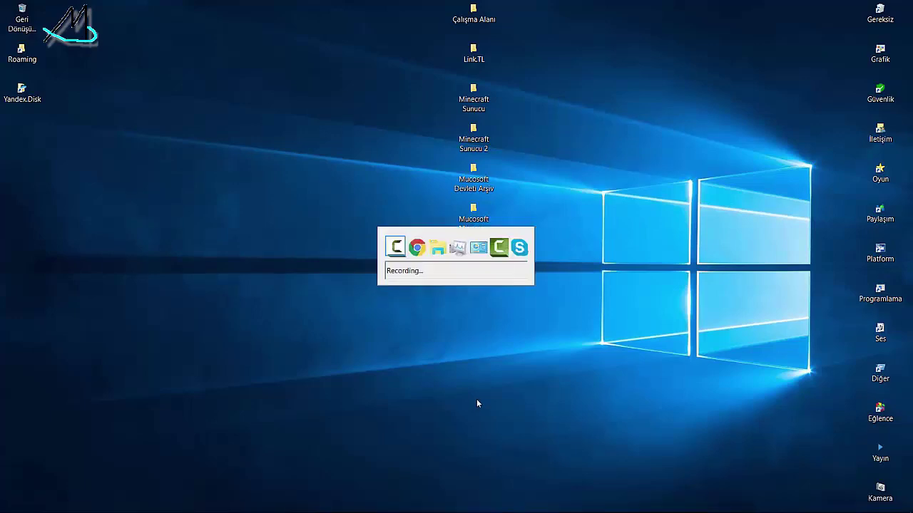
pyautogui.hotkey('alt', 'Tab')
pyautogui.hotkey('alt', 'Tab')
pyautogui.hotkey('alt', 'Tab')
pyautogui.hotkey('alt', 'Tab')
pyautogui.hotkey('alt', 'Tab')
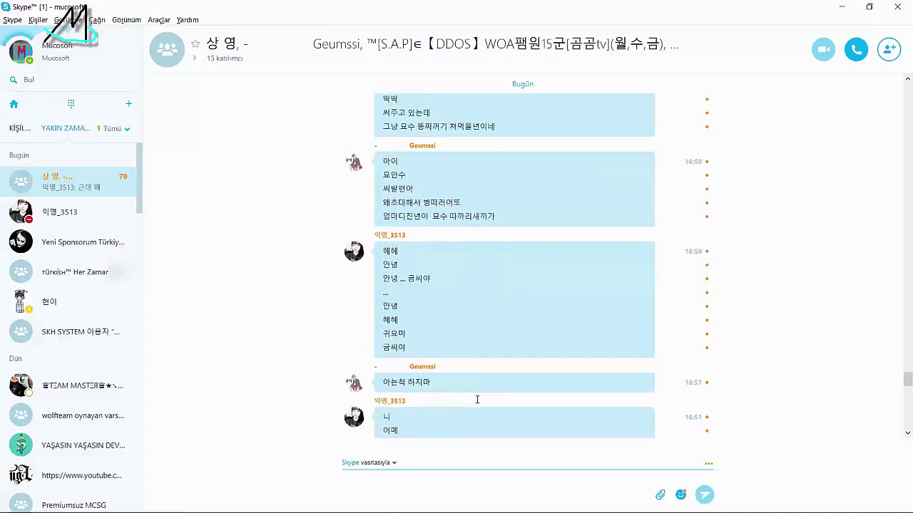
pyautogui.moveTo(907, 391); pyautogui.dragTo(907, 421)
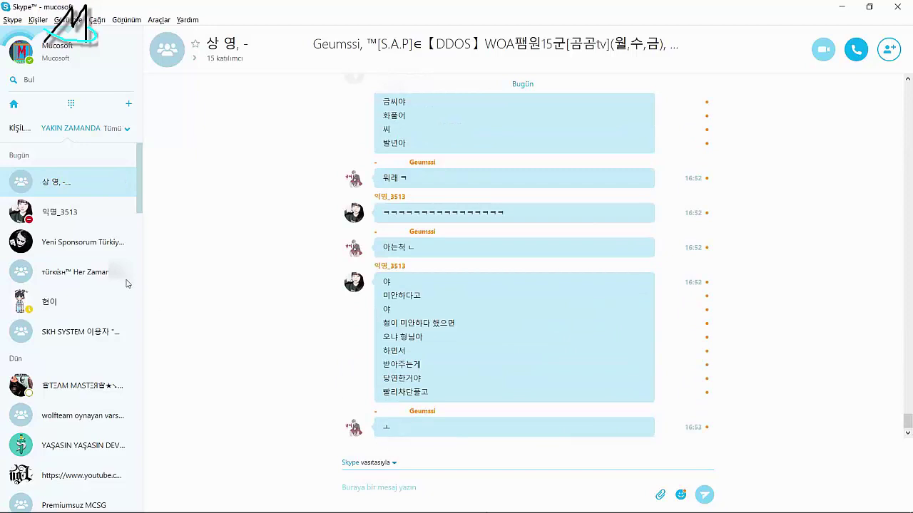
# Read through yesterday's and today's messages in the direct conversation listed just below the open group chat.
pyautogui.click(85, 217)
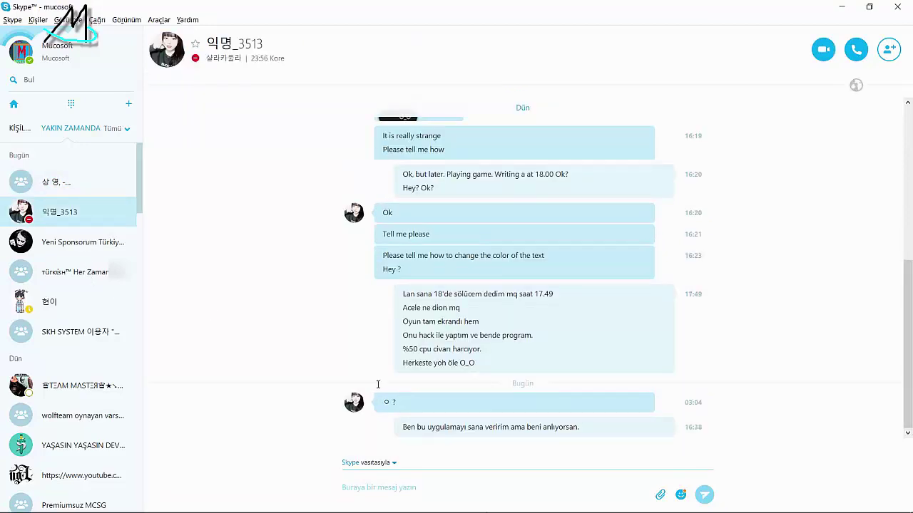
pyautogui.scroll(5, 373, 236)
pyautogui.moveTo(411, 191); pyautogui.dragTo(477, 207)
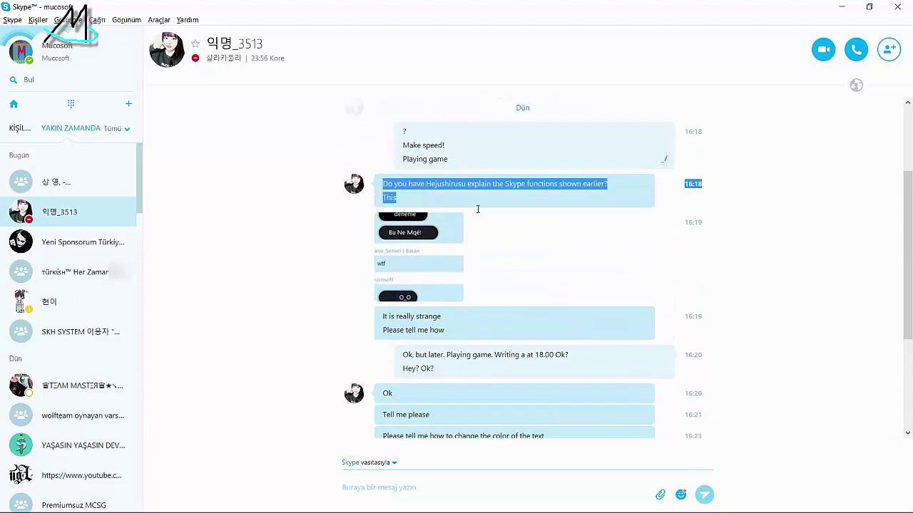
pyautogui.click(338, 211)
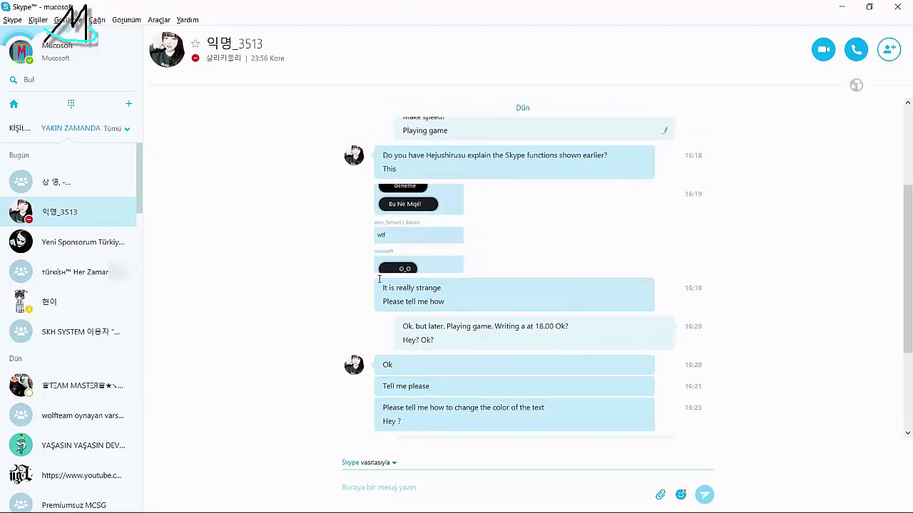
pyautogui.moveTo(378, 282); pyautogui.dragTo(515, 415)
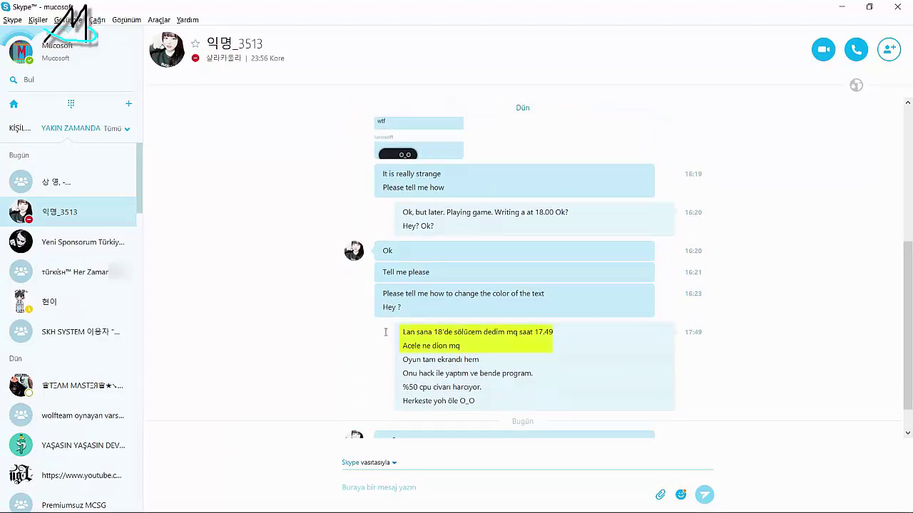
pyautogui.scroll(-1, 527, 386)
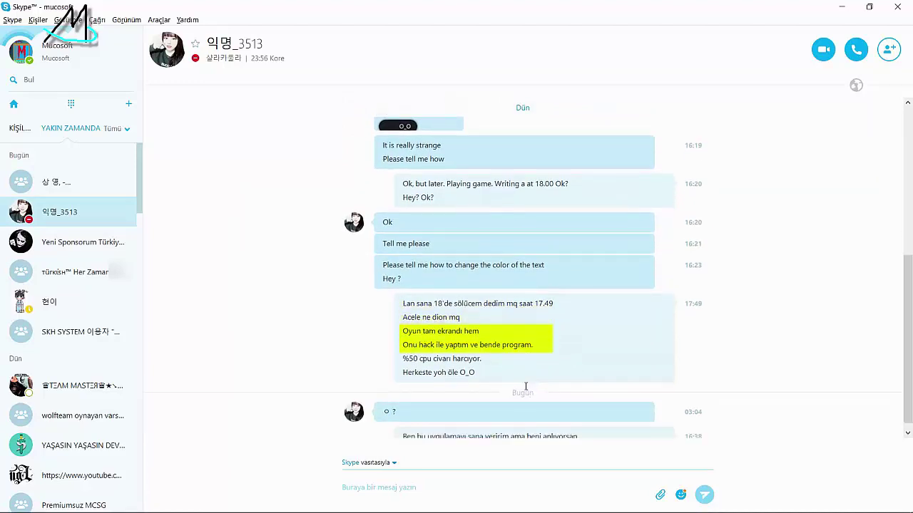
pyautogui.scroll(-1, 510, 394)
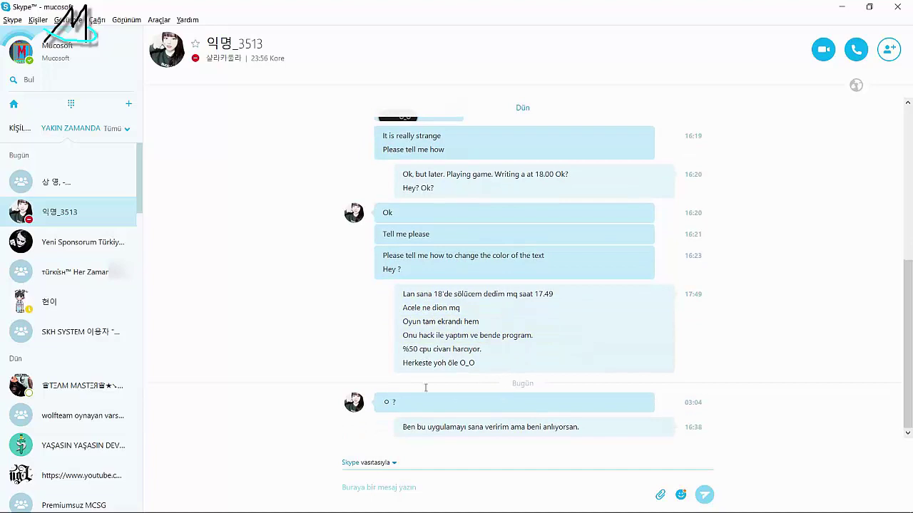
# Look through other recent group chats, including Yeni Sponsorum Türkiye Craft, and open the Universal Mucosoft conversation.
pyautogui.click(79, 270)
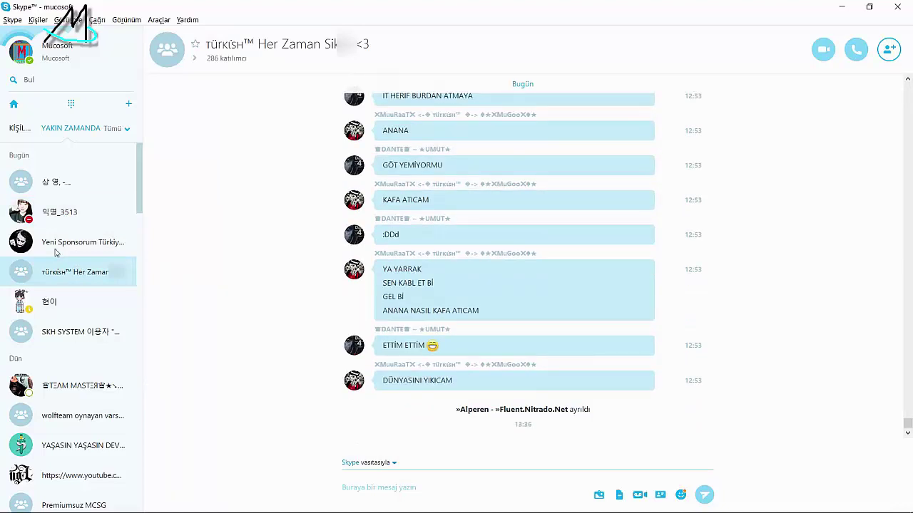
pyautogui.click(55, 252)
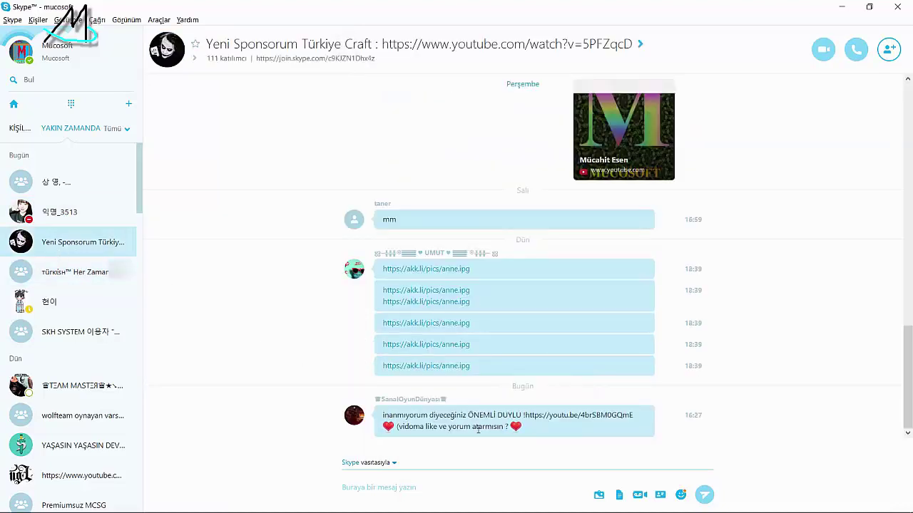
pyautogui.scroll(1, 502, 400)
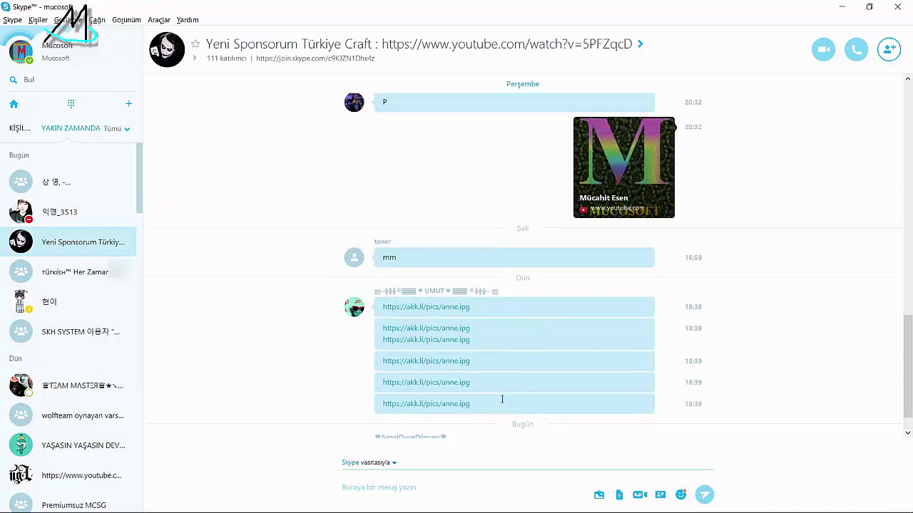
pyautogui.scroll(1, 502, 399)
pyautogui.scroll(-3, 503, 400)
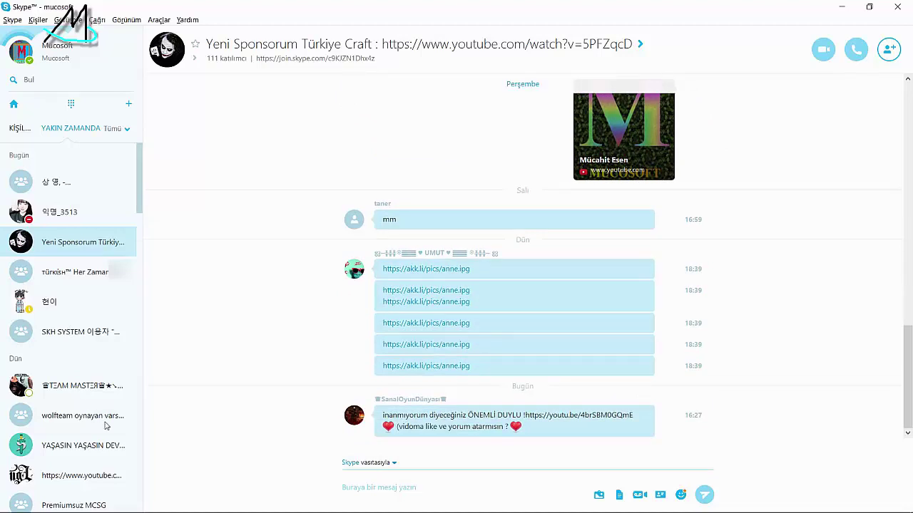
pyautogui.scroll(-5, 89, 385)
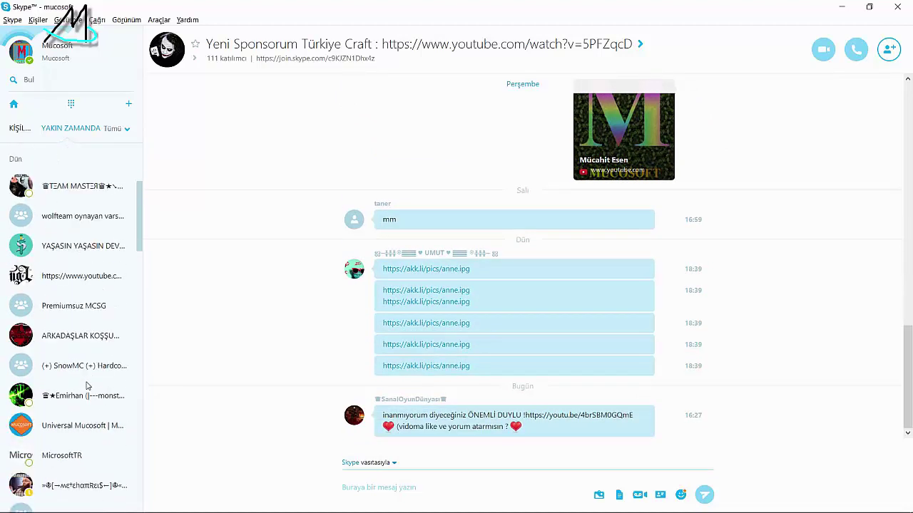
pyautogui.scroll(-1, 89, 390)
pyautogui.click(90, 348)
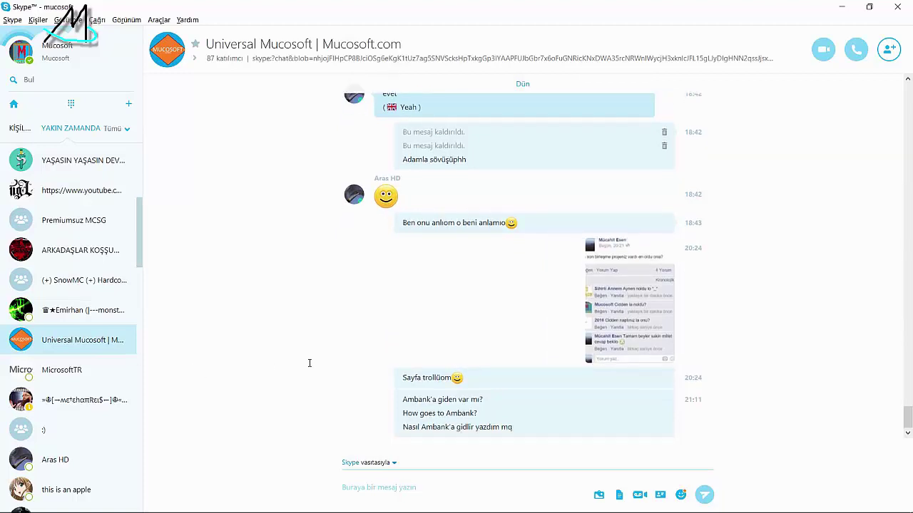
pyautogui.click(394, 487)
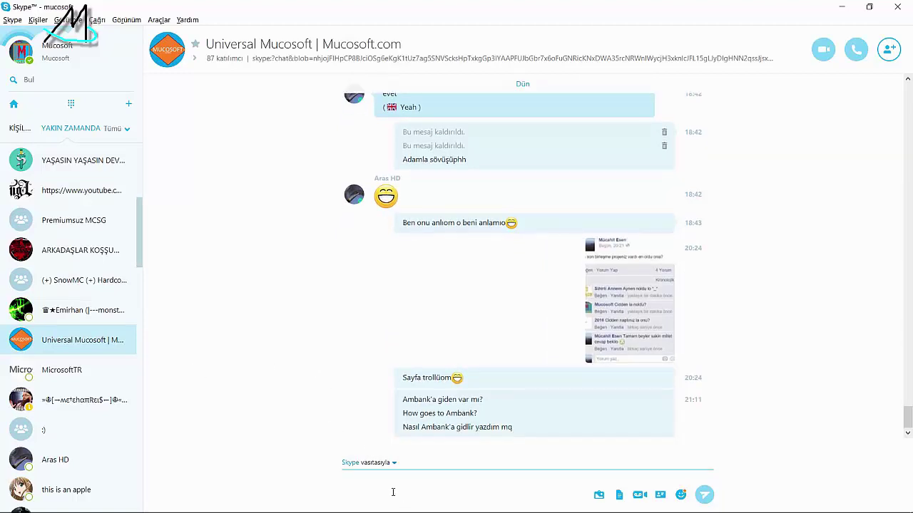
# Send the message "Microsoft ünlü olmak istiodun. Al seni çektim" with a laughing emoticon in the MicrosoftTR conversation.
pyautogui.click(128, 369)
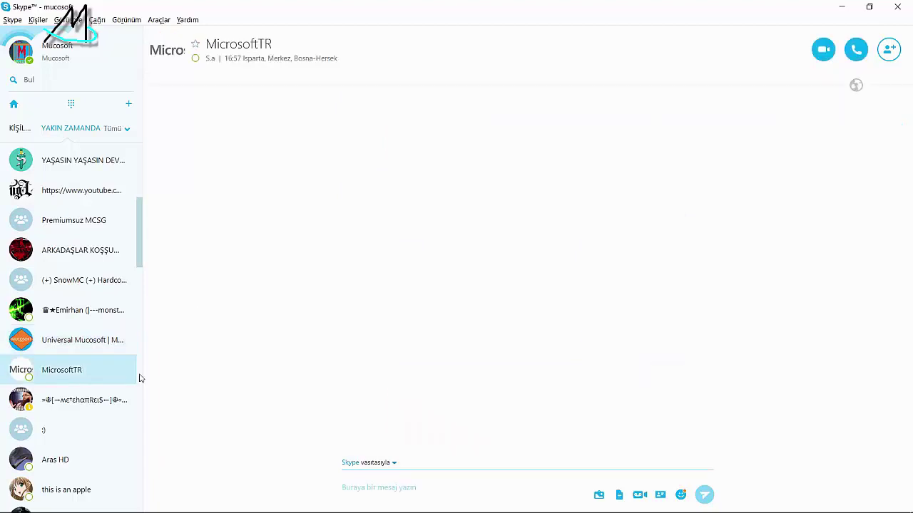
pyautogui.click(501, 483)
pyautogui.write('Microsoft ünlü olmak istiodun. Al seni çektim')
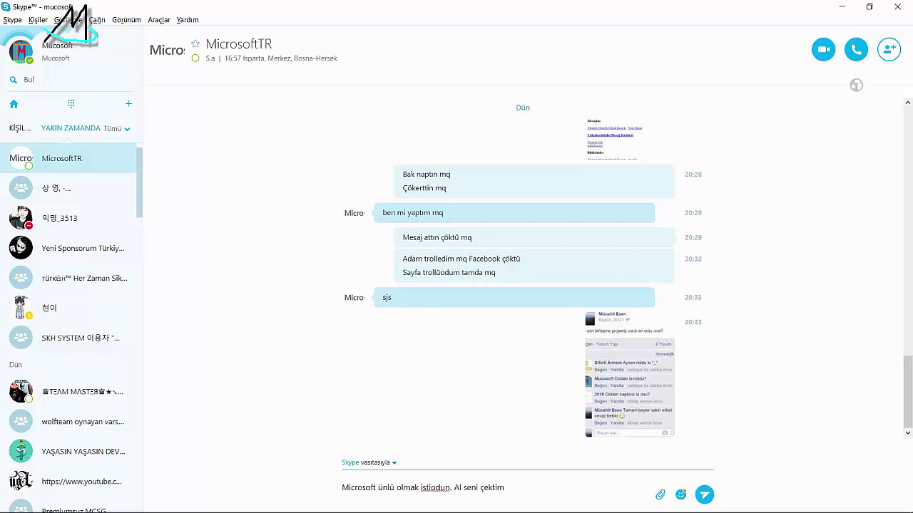
pyautogui.press('Return')
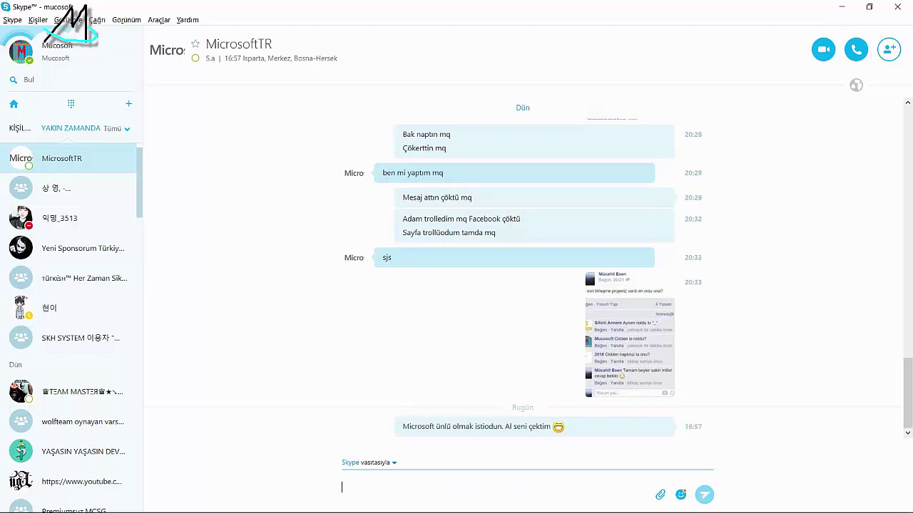
# Review the earlier MicrosoftTR messages, view the shared Facebook screenshot full size, close it, and return to the newest message.
pyautogui.scroll(3, 472, 419)
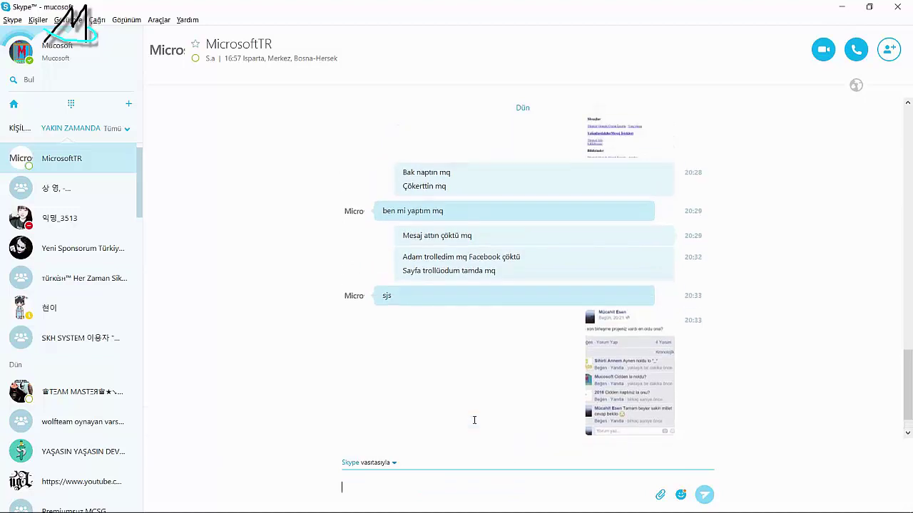
pyautogui.scroll(-2, 267, 381)
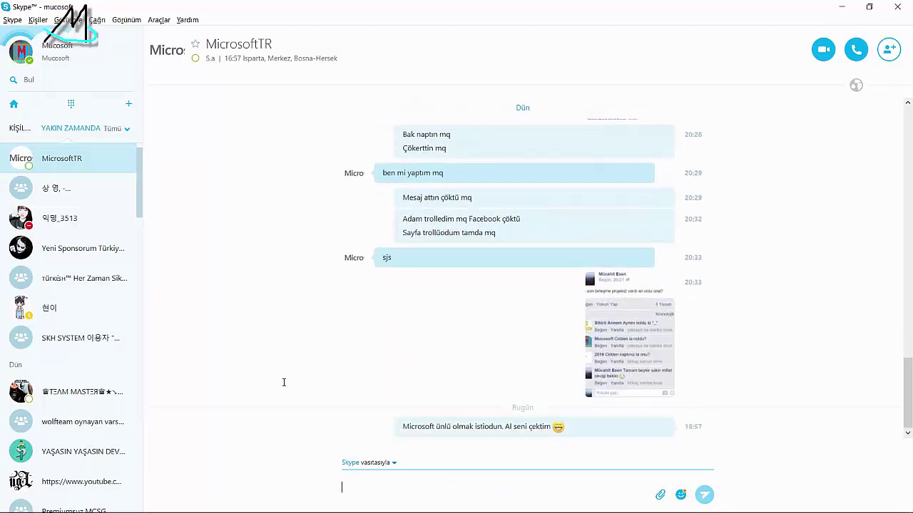
pyautogui.scroll(4, 618, 278)
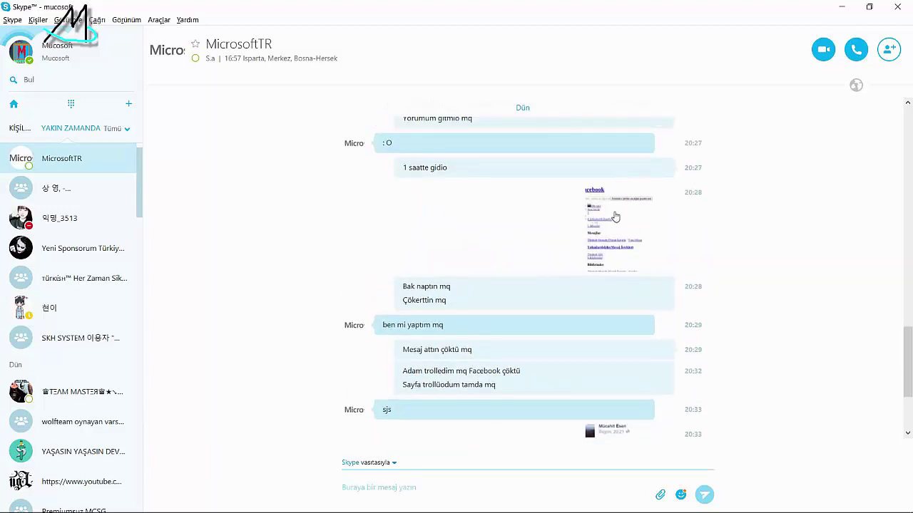
pyautogui.click(615, 219)
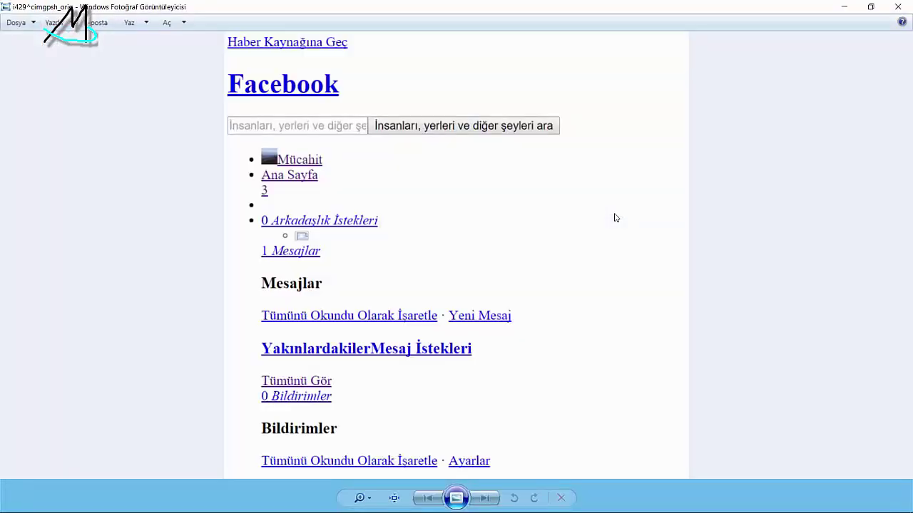
pyautogui.click(897, 7)
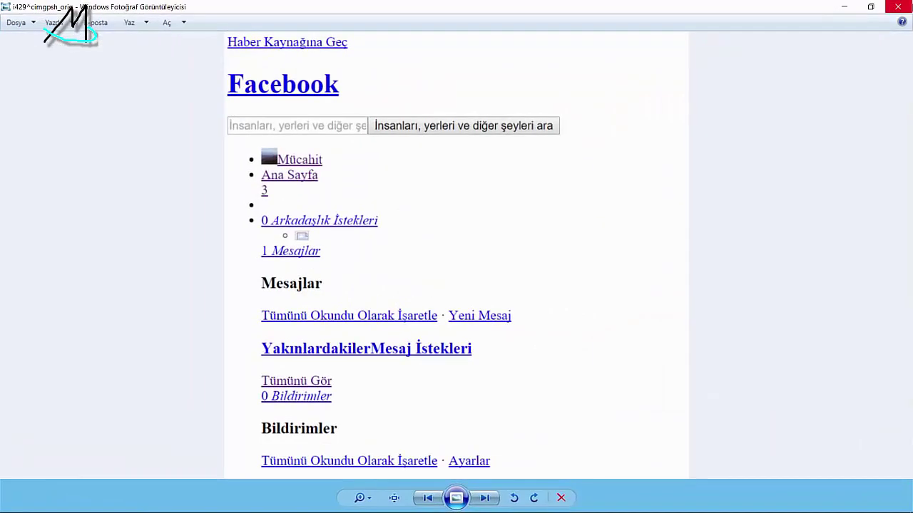
pyautogui.click(897, 7)
pyautogui.scroll(-3, 611, 254)
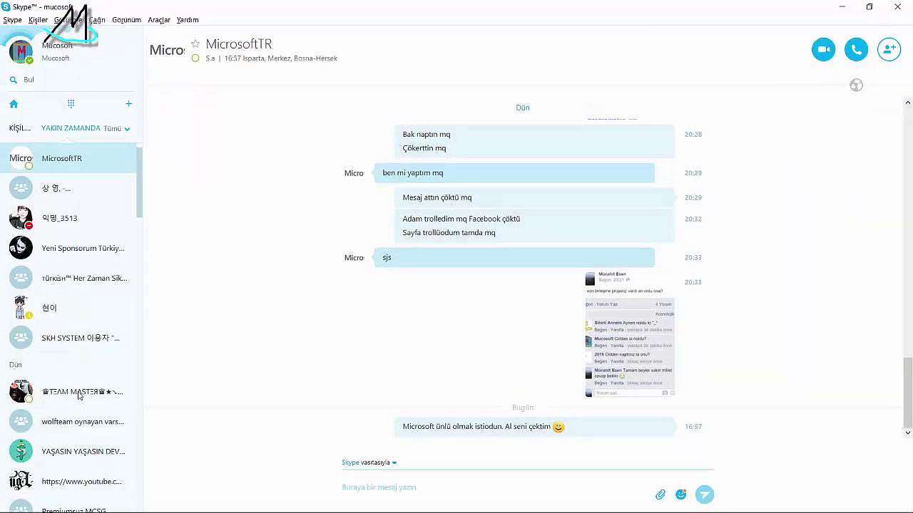
# Open the Universal Mucosoft group conversation and start switching from the desktop to another open window.
pyautogui.scroll(-3, 65, 285)
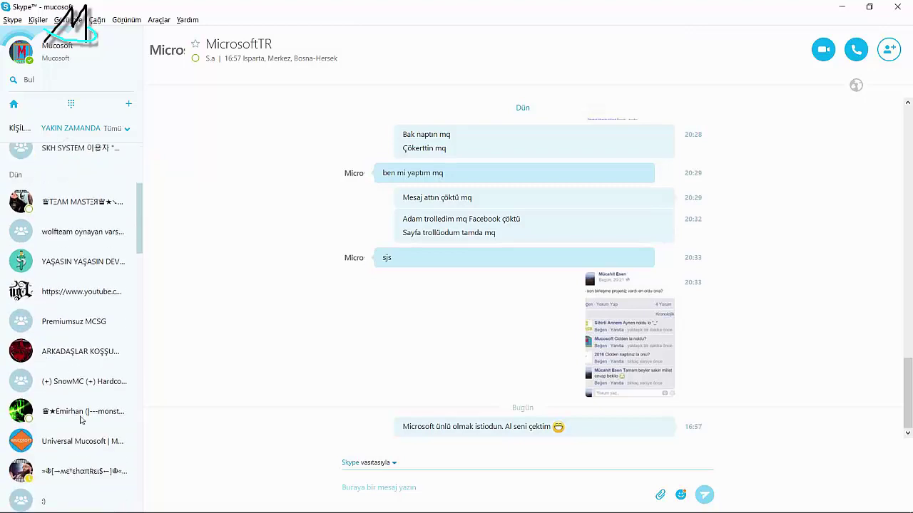
pyautogui.click(88, 443)
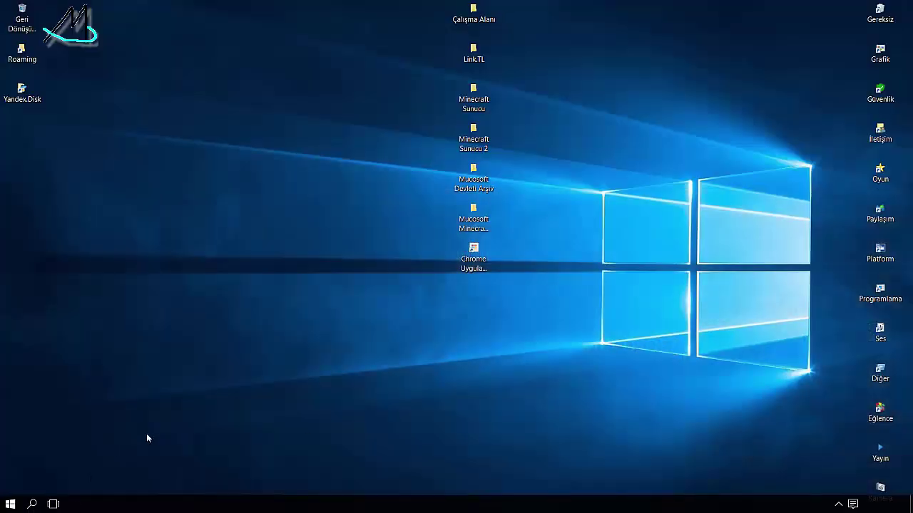
pyautogui.hotkey('alt', 'Tab')
pyautogui.hotkey('alt', 'Tab')
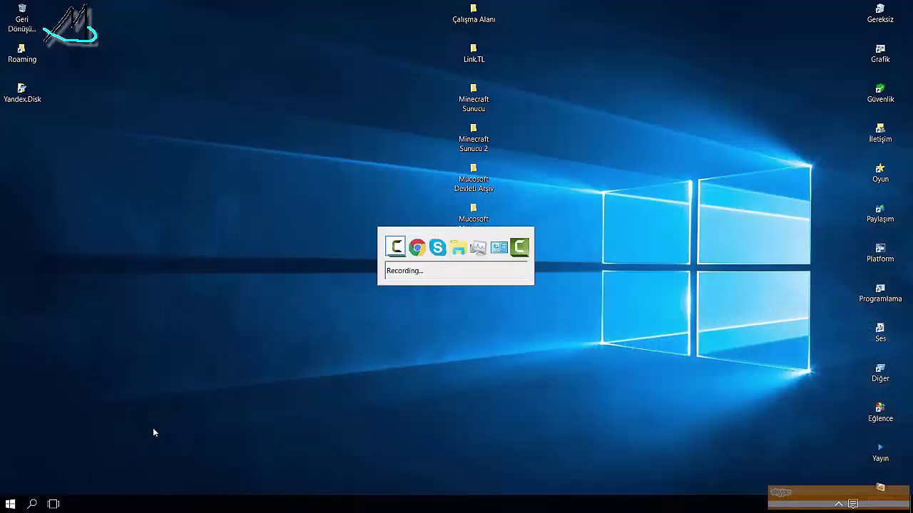